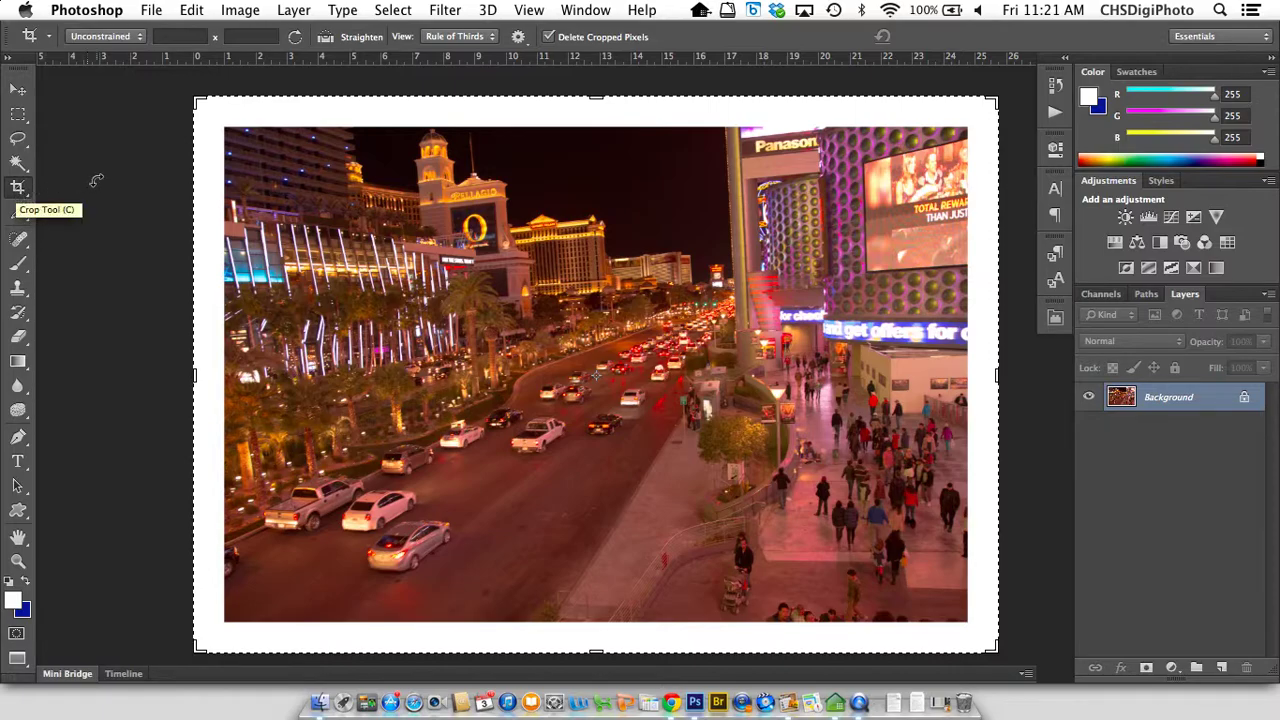
{"action": "left_click_drag", "start_coordinate": [103, 180], "coordinate": [110, 145]}
{"action": "key", "text": "Return"}
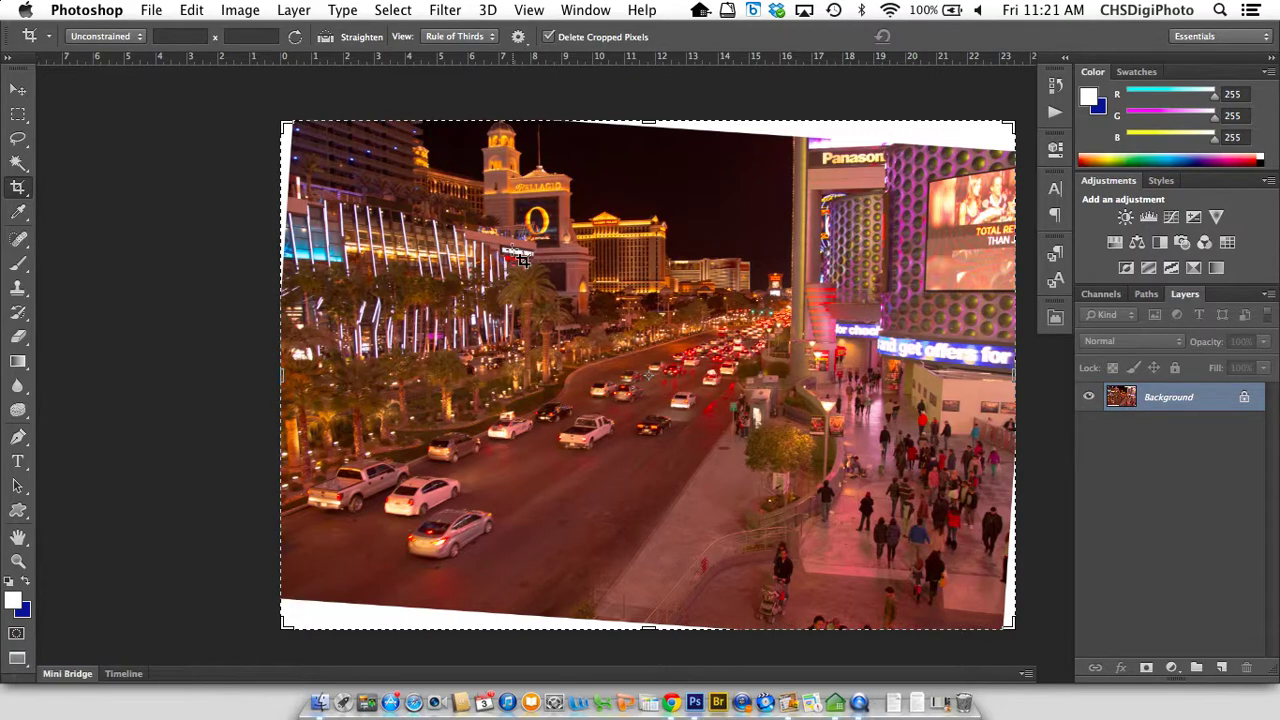
{"action": "key", "text": "super+z"}
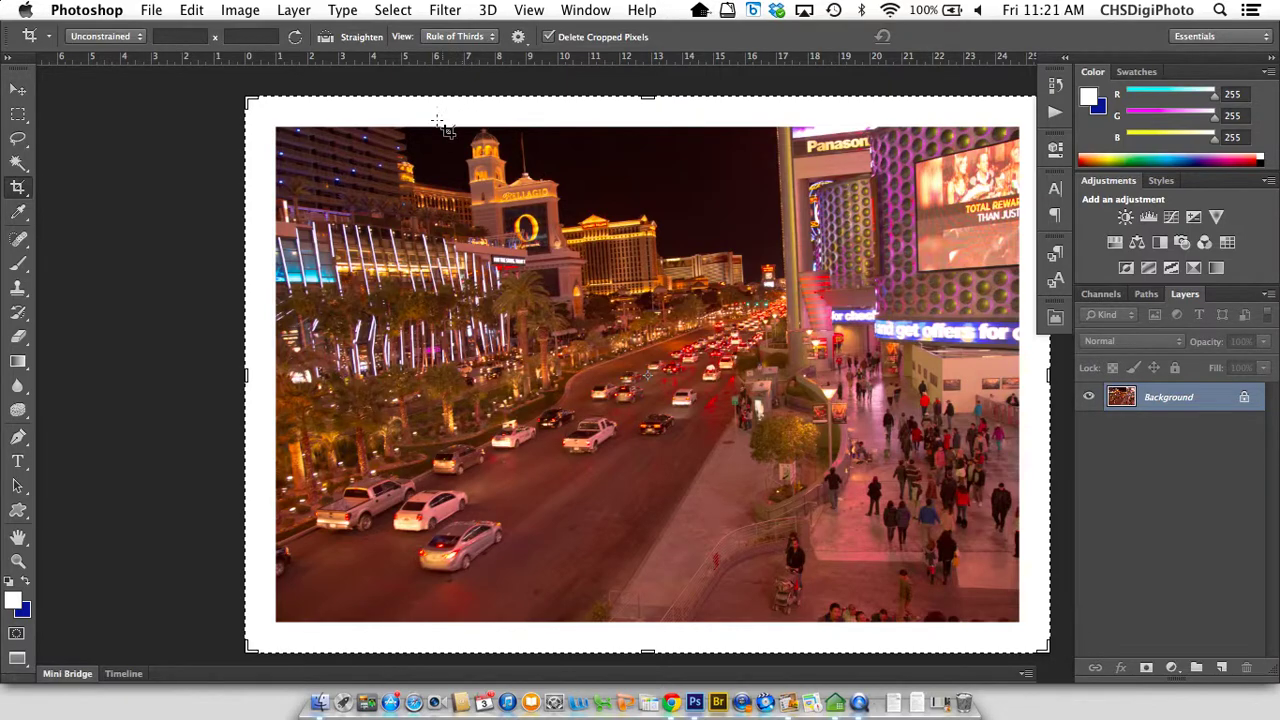
- Straighten the photo along the tall vertical pillar beside the Panasonic sign and apply the crop
{"action": "left_click", "coordinate": [326, 38]}
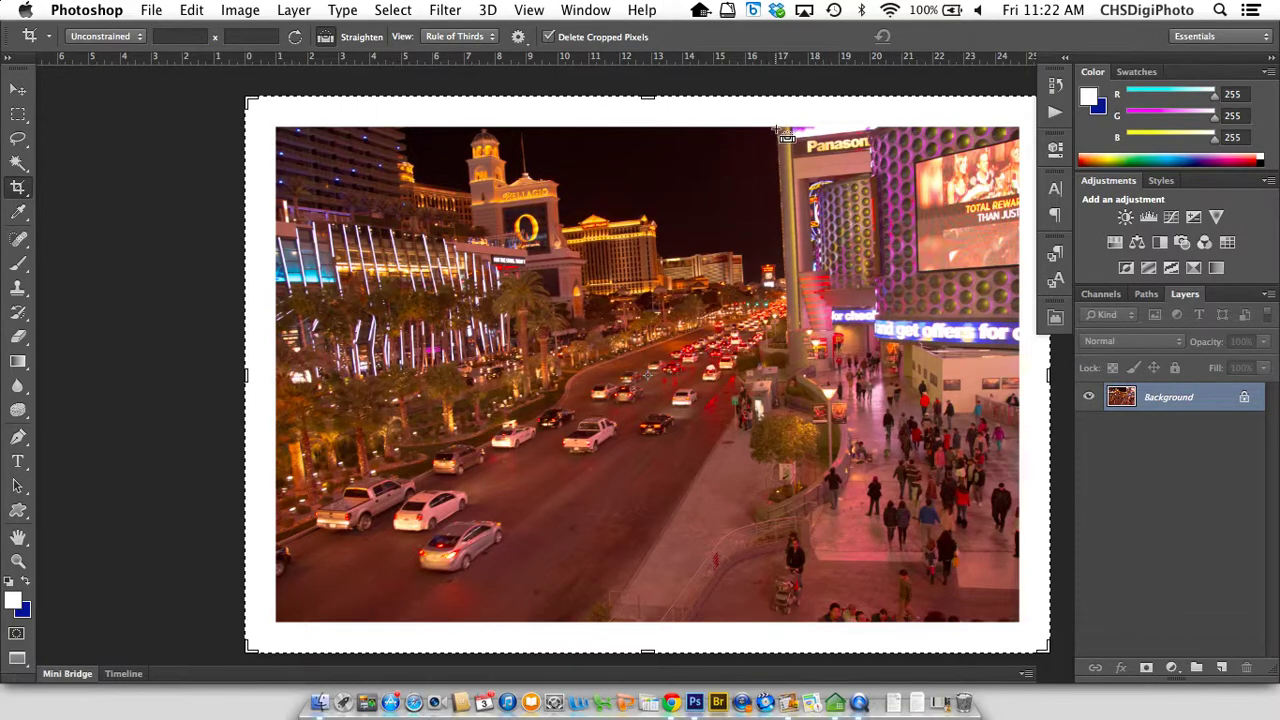
{"action": "left_click_drag", "start_coordinate": [775, 127], "coordinate": [787, 353]}
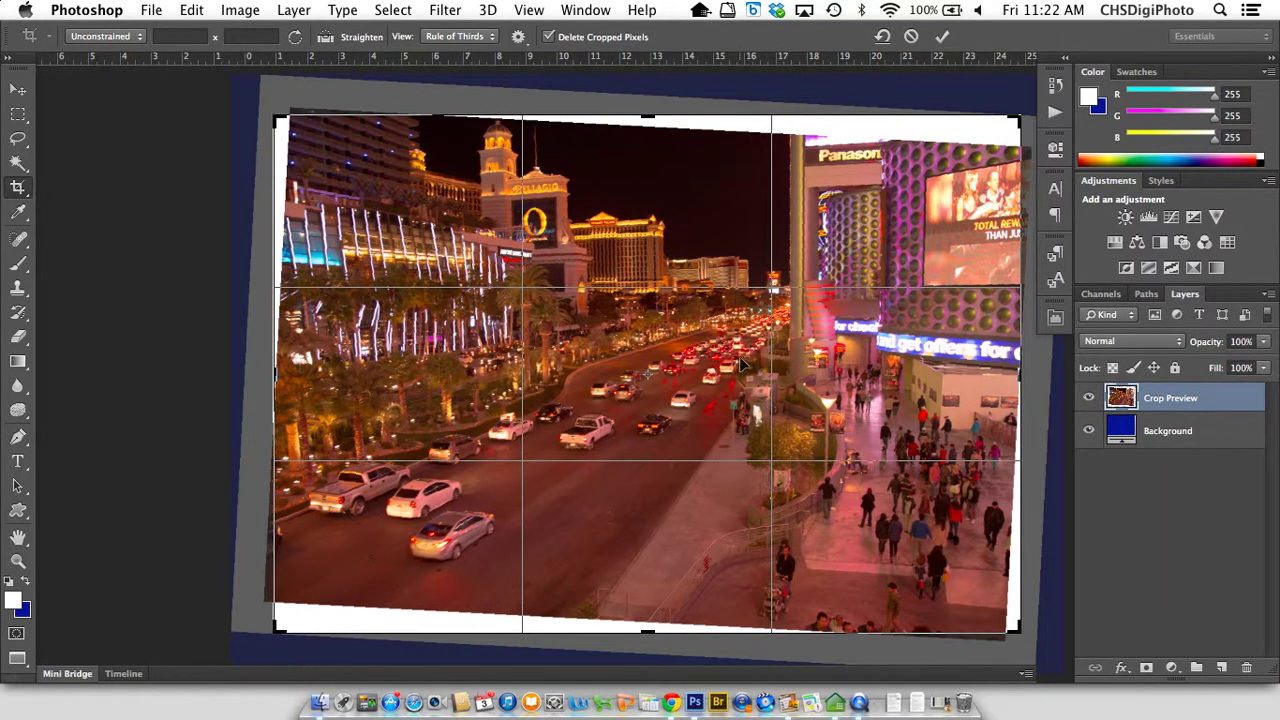
{"action": "key", "text": "Return"}
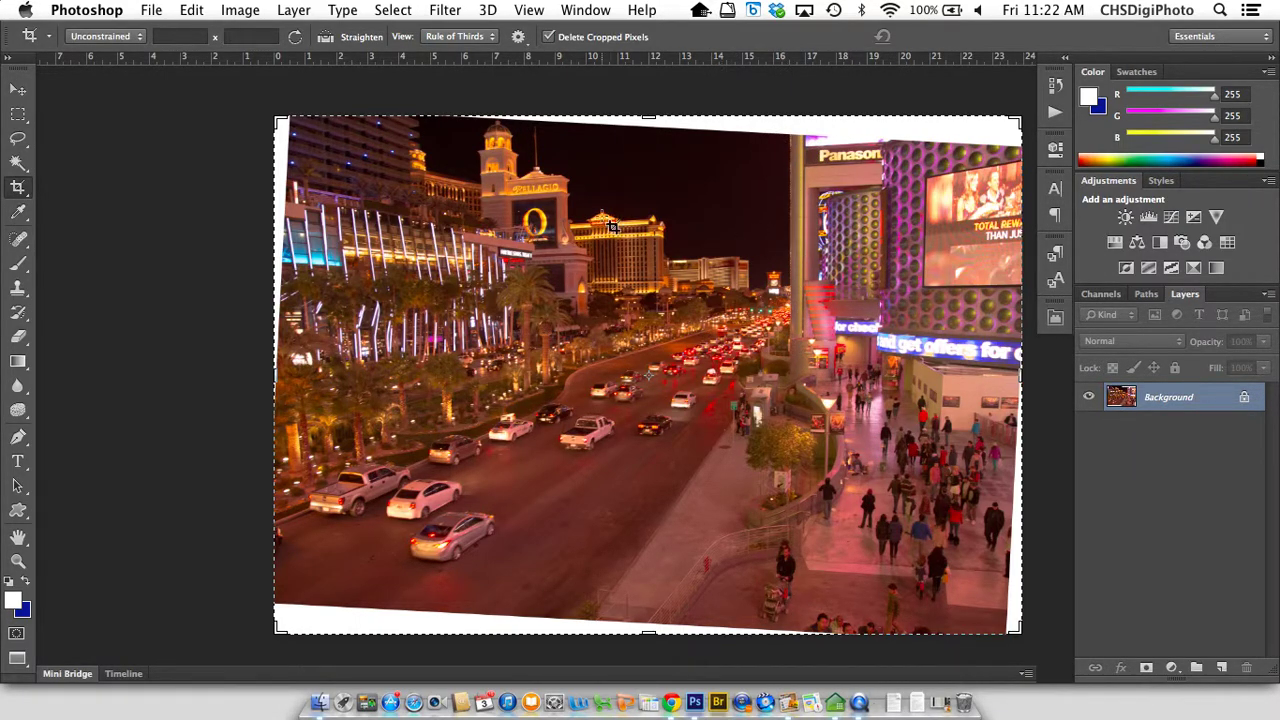
{"action": "left_click_drag", "start_coordinate": [570, 186], "coordinate": [571, 238]}
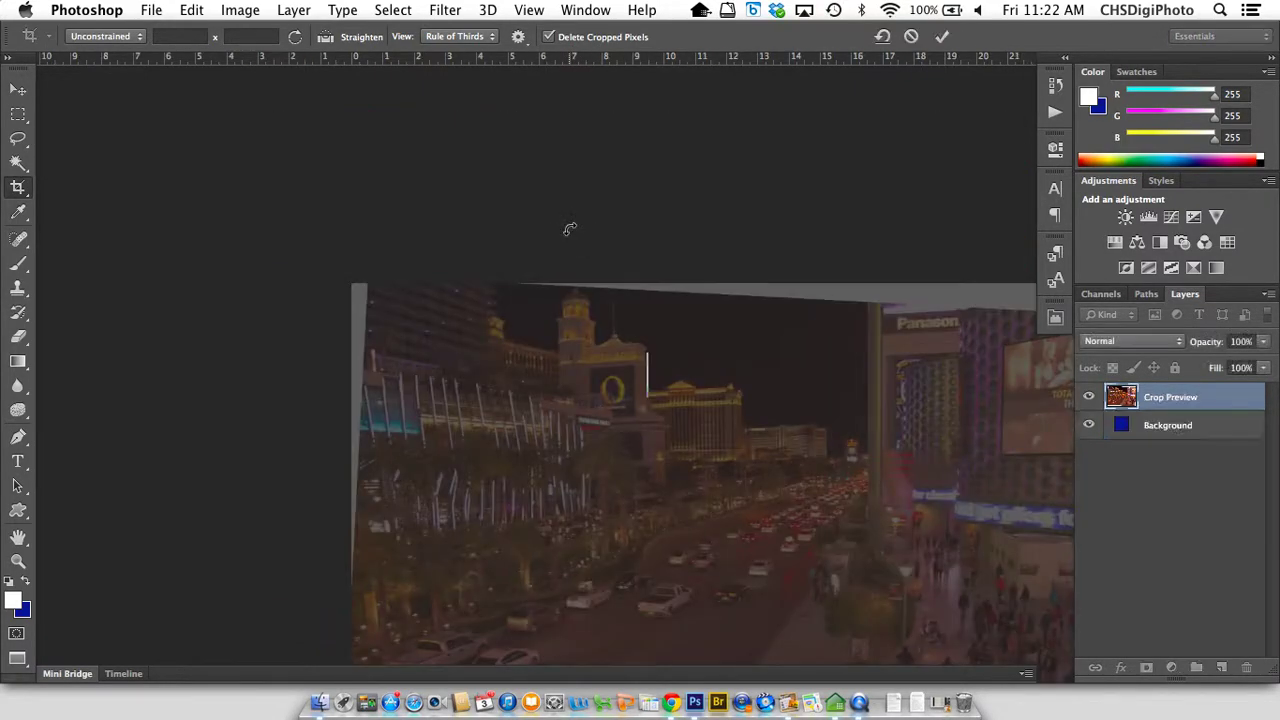
{"action": "key", "text": "Escape"}
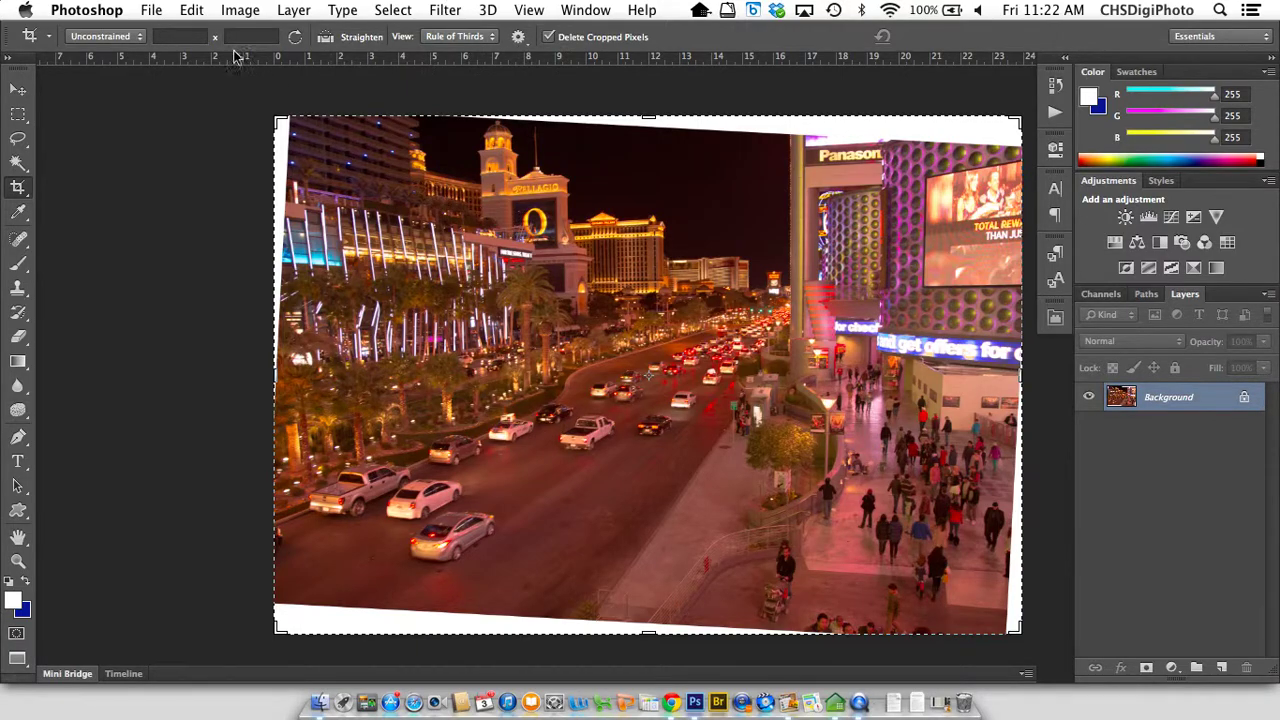
{"action": "left_click", "coordinate": [325, 36]}
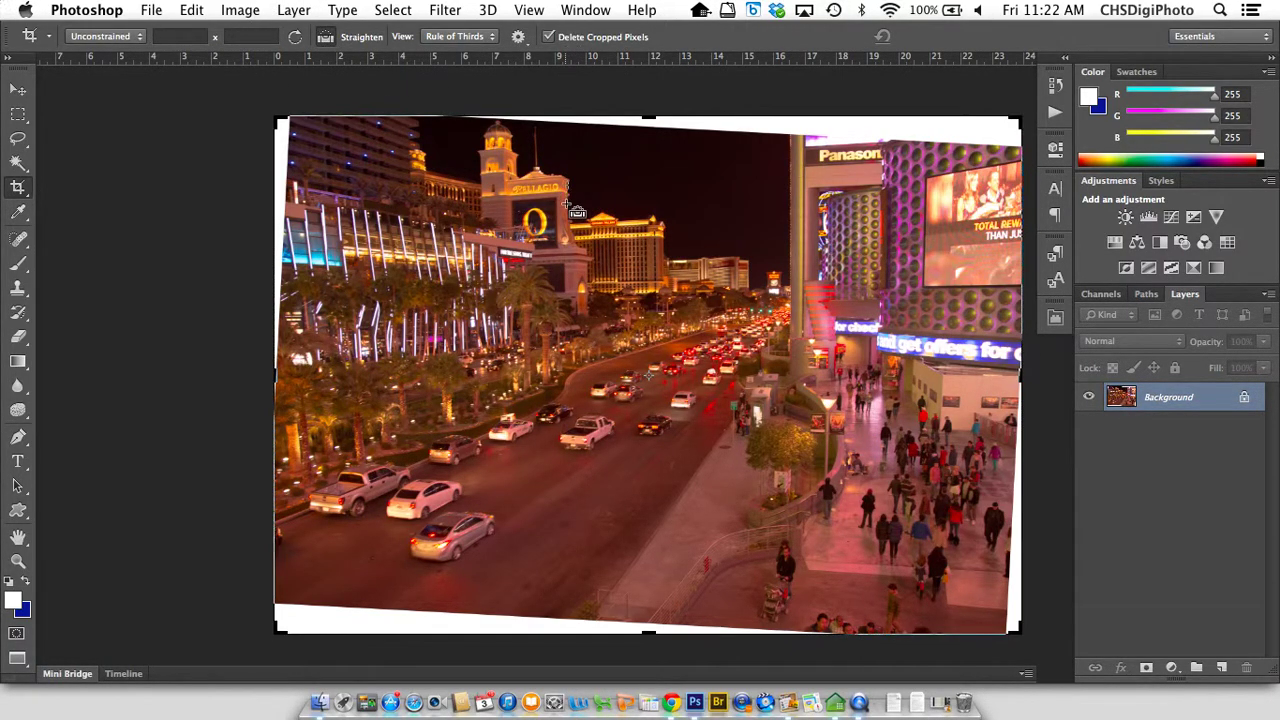
{"action": "left_click_drag", "start_coordinate": [566, 230], "coordinate": [571, 242]}
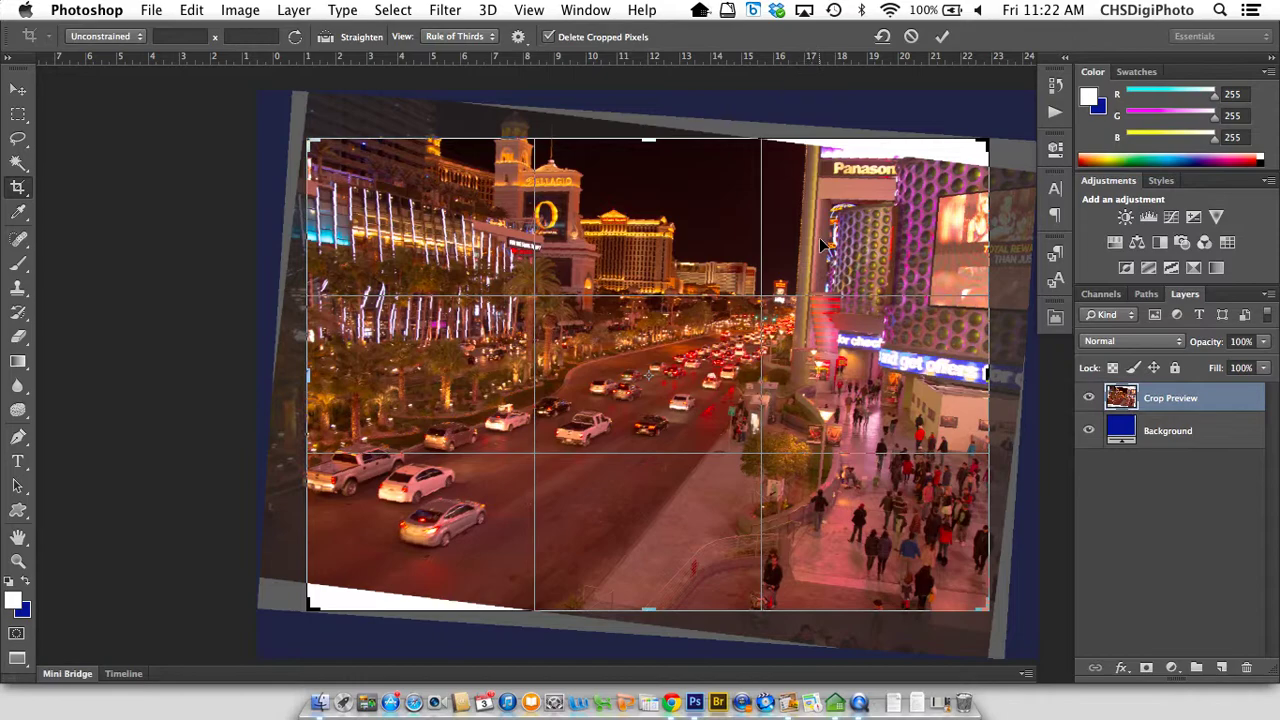
{"action": "key", "text": "Return"}
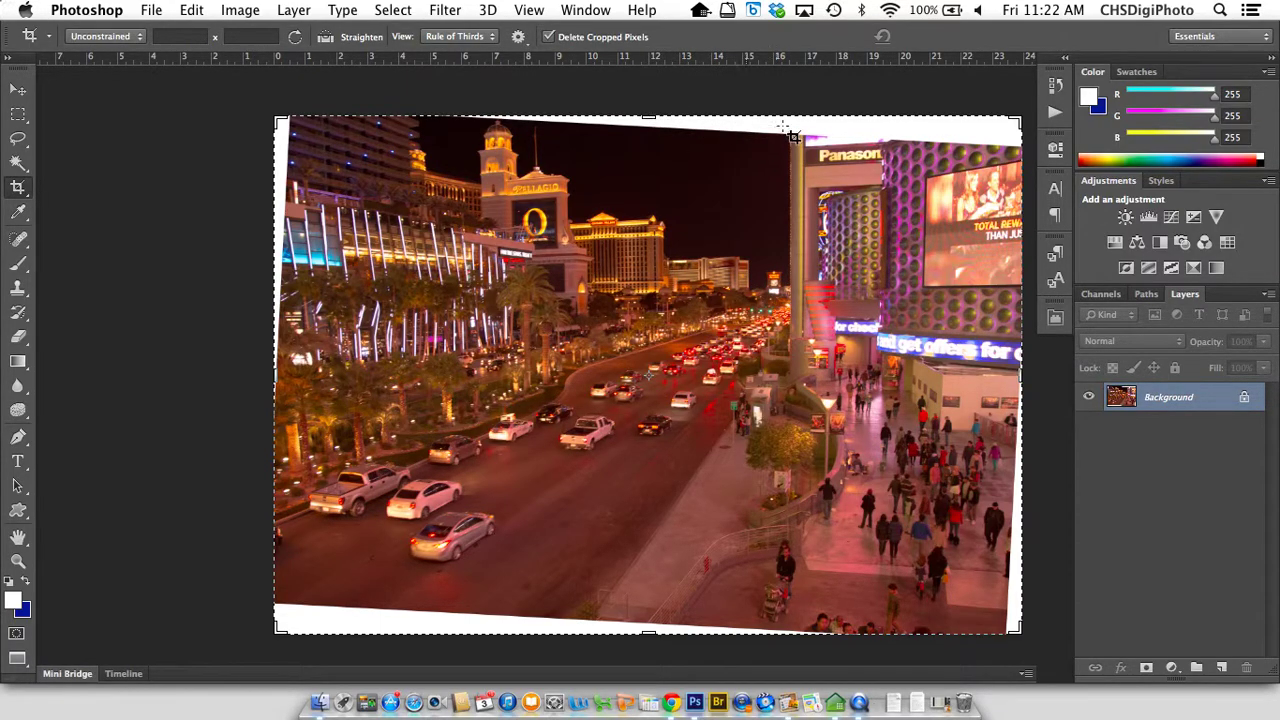
- Fit a 4 x 3 crop box below the photo's slanted upper edge and return the crop ratio to Unconstrained
{"action": "left_click_drag", "start_coordinate": [649, 114], "coordinate": [649, 130]}
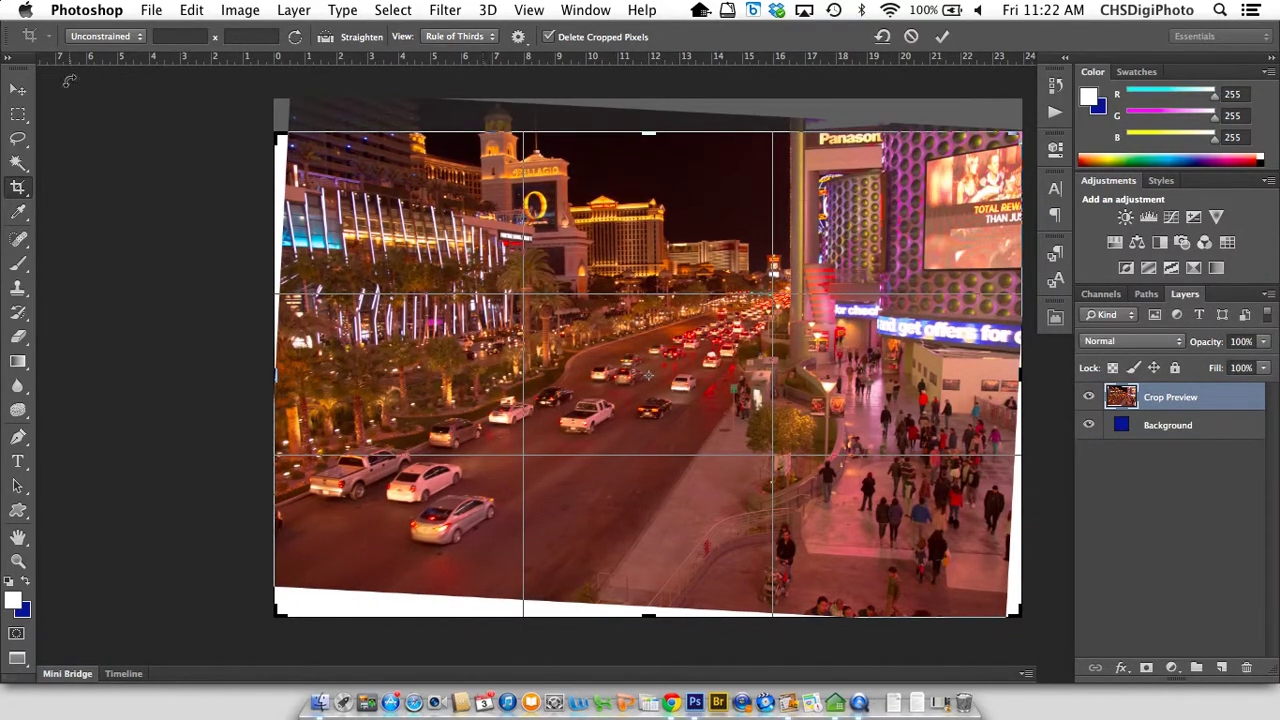
{"action": "left_click", "coordinate": [118, 37]}
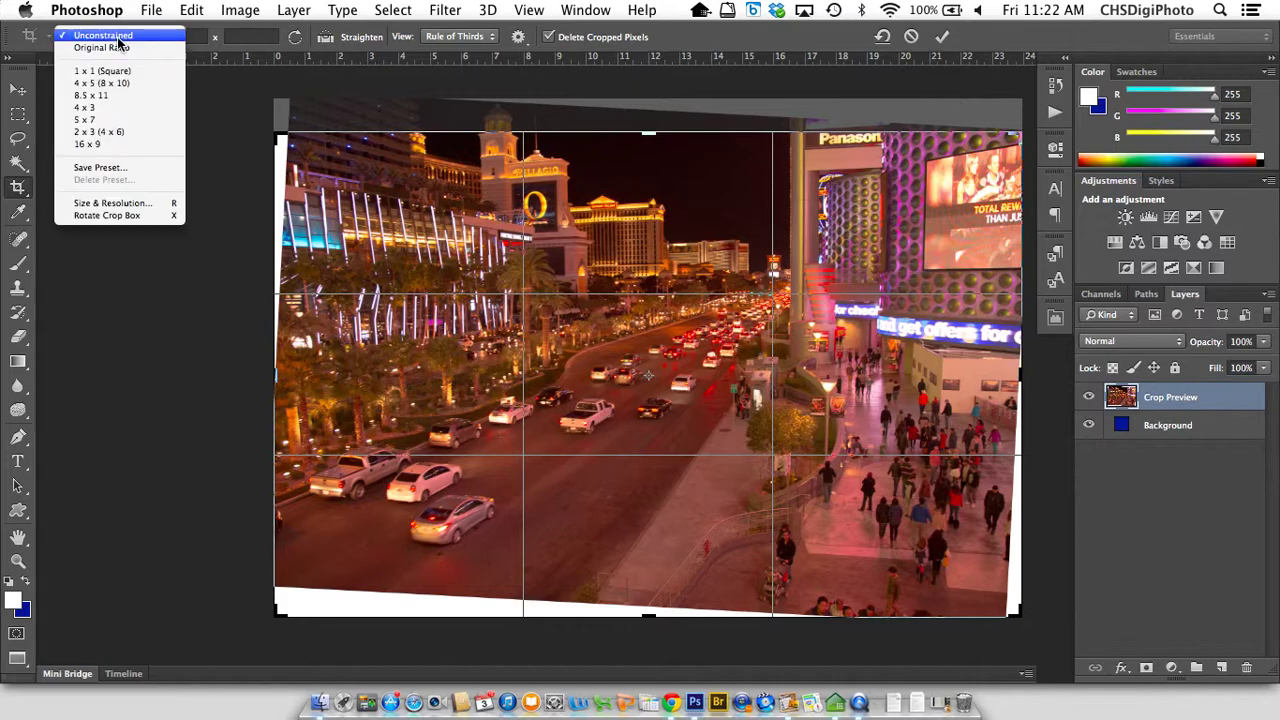
{"action": "left_click", "coordinate": [126, 110]}
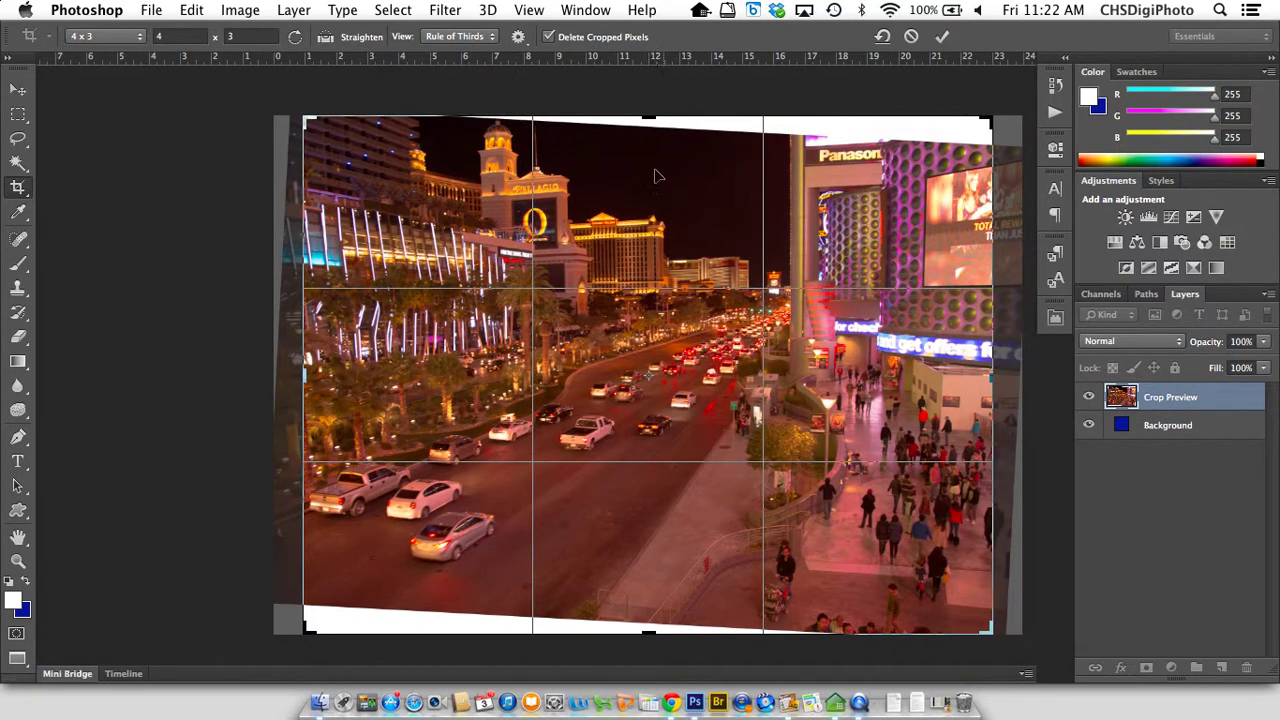
{"action": "left_click_drag", "start_coordinate": [305, 116], "coordinate": [329, 136]}
{"action": "left_click", "coordinate": [118, 38]}
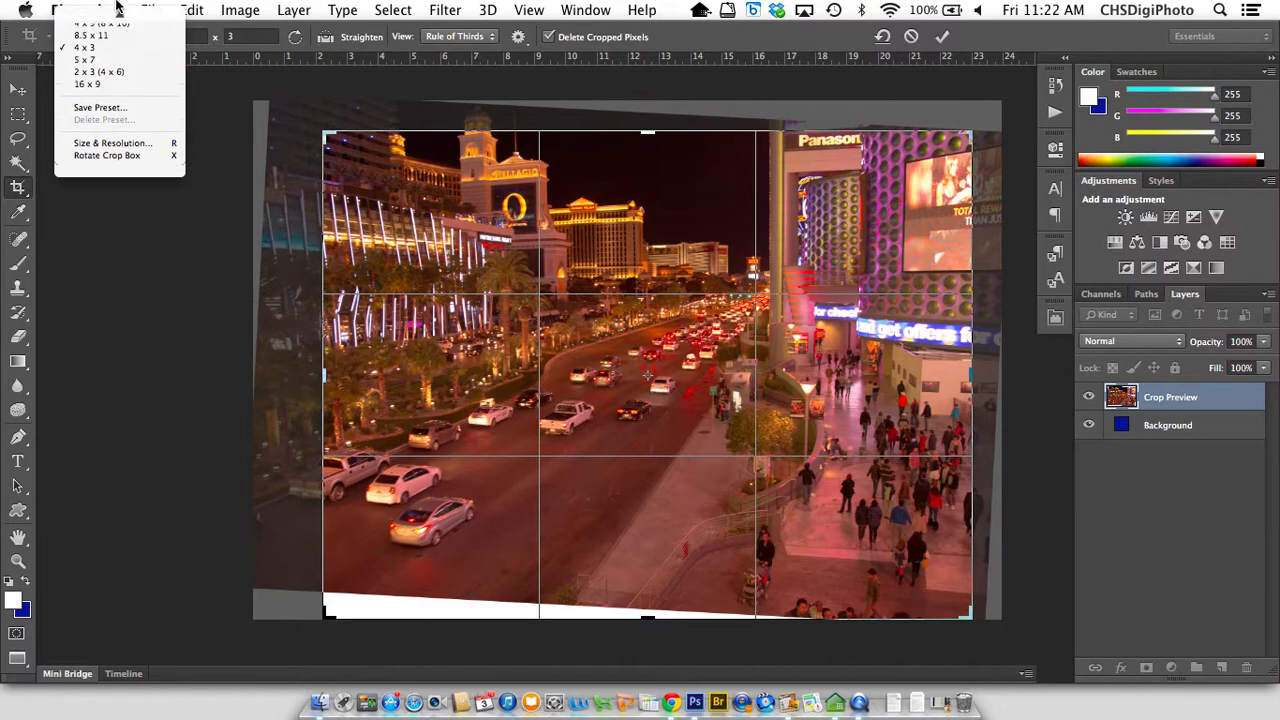
{"action": "left_click", "coordinate": [120, 15]}
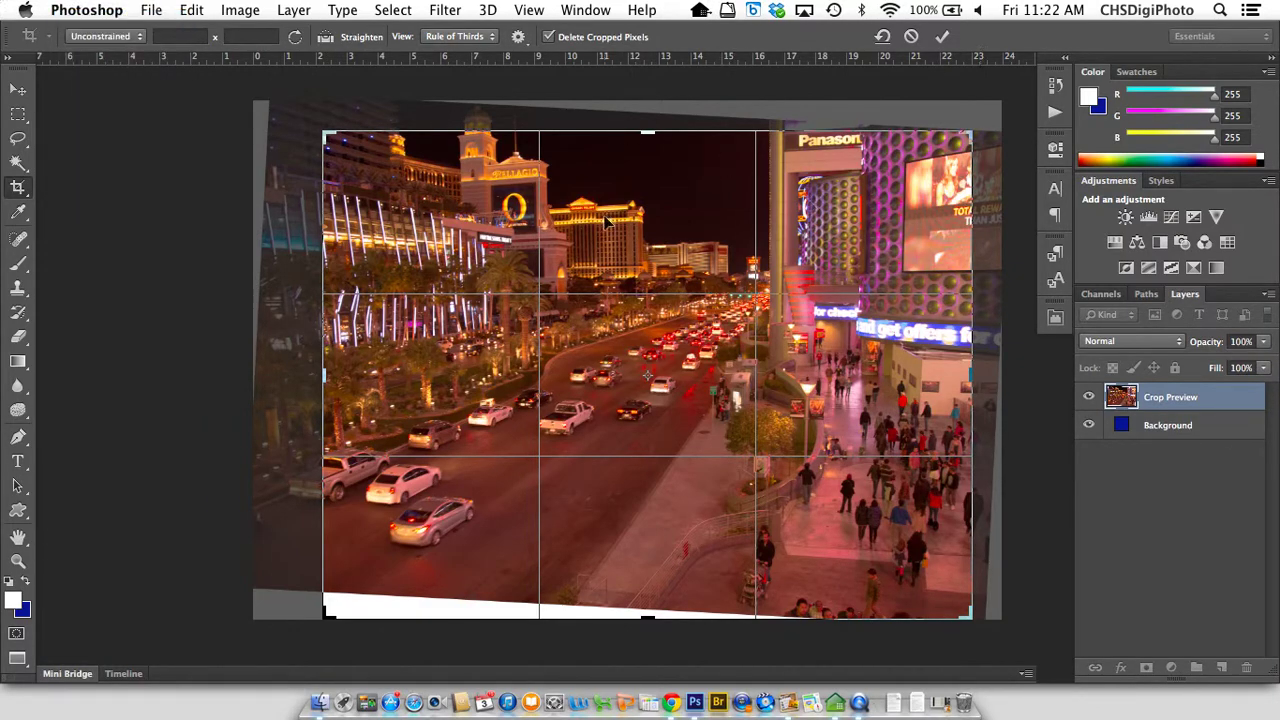
- Adjust the crop box's side and lower edges to exclude the white wedges around the photo, and apply the crop
{"action": "left_click_drag", "start_coordinate": [324, 378], "coordinate": [296, 377]}
{"action": "left_click_drag", "start_coordinate": [998, 377], "coordinate": [1014, 377]}
{"action": "left_click_drag", "start_coordinate": [649, 617], "coordinate": [649, 617]}
{"action": "left_click_drag", "start_coordinate": [1016, 377], "coordinate": [1009, 377]}
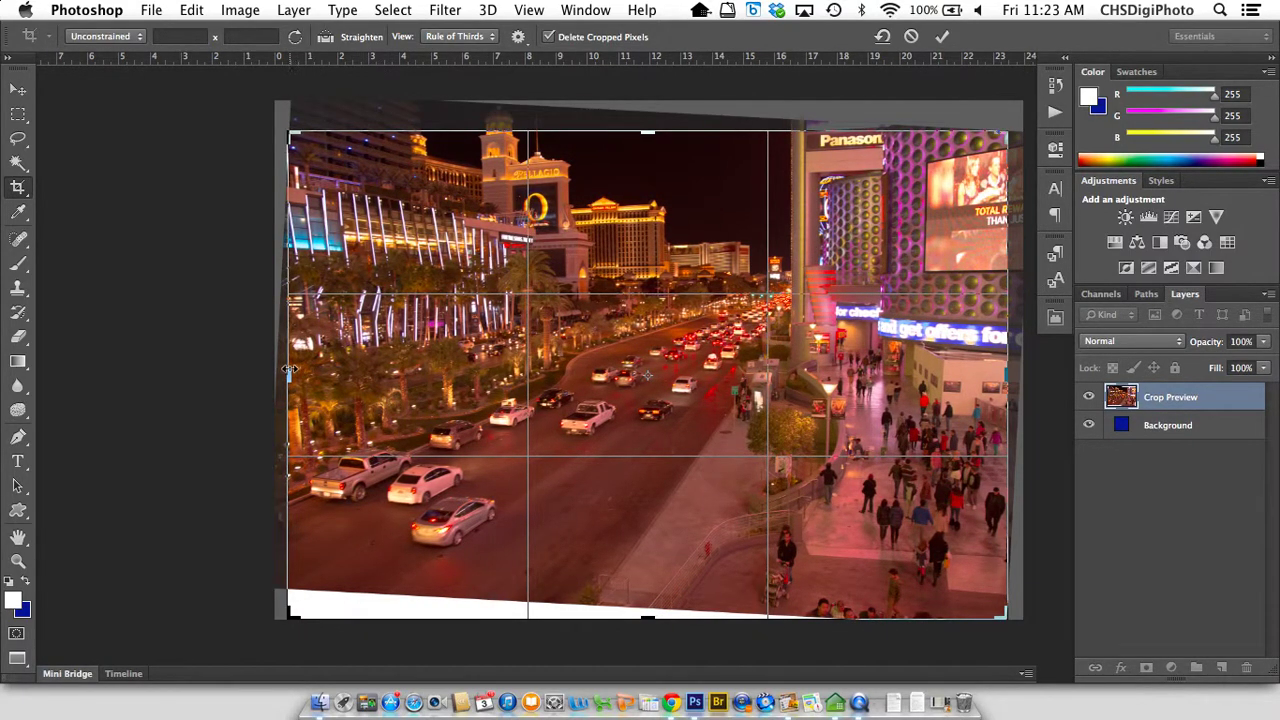
{"action": "left_click_drag", "start_coordinate": [650, 610], "coordinate": [652, 600]}
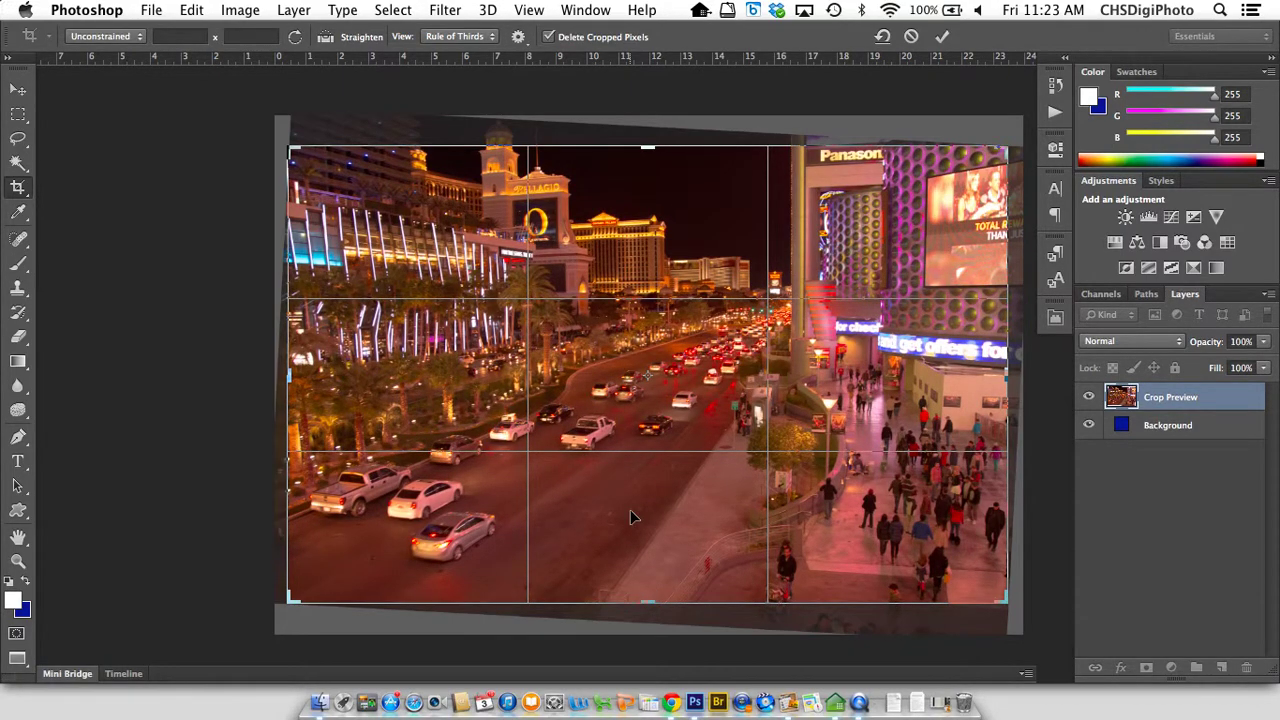
{"action": "left_click", "coordinate": [940, 37]}
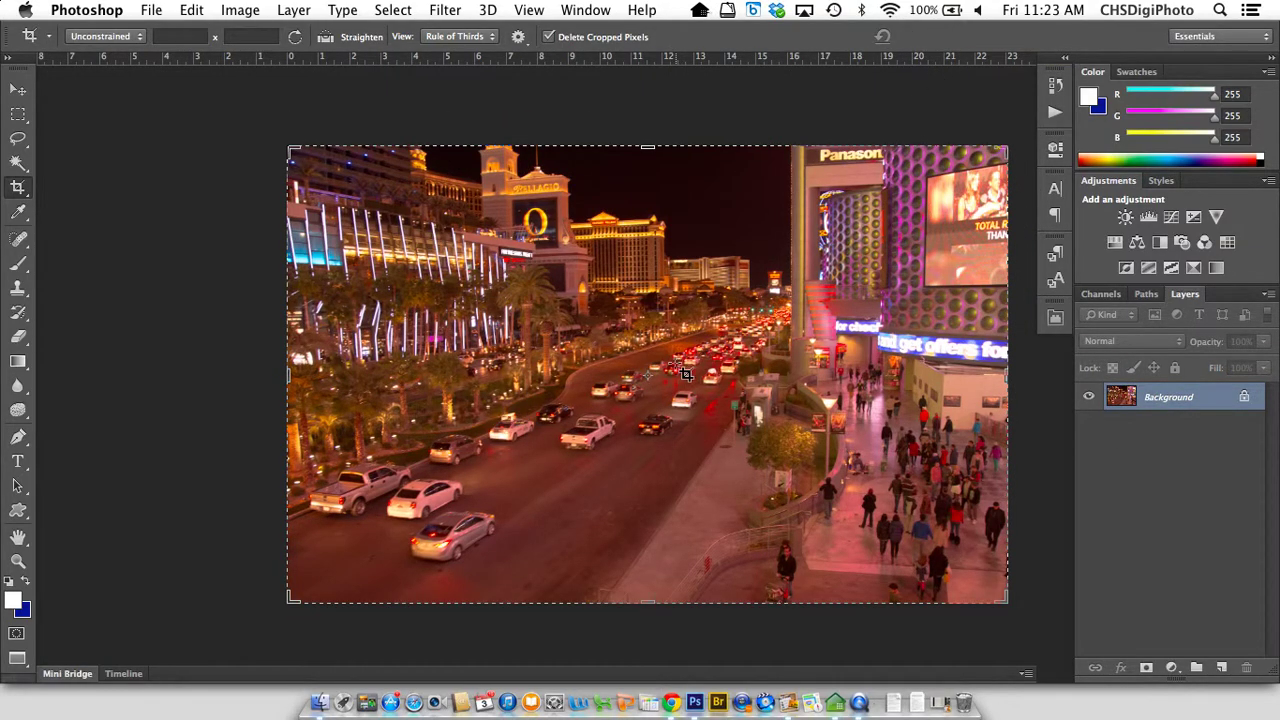
- Add a Levels adjustment layer above the Background layer
{"action": "scroll", "coordinate": [725, 361], "scroll_direction": "right", "scroll_amount": 3}
{"action": "scroll", "coordinate": [725, 361], "scroll_direction": "right", "scroll_amount": 2}
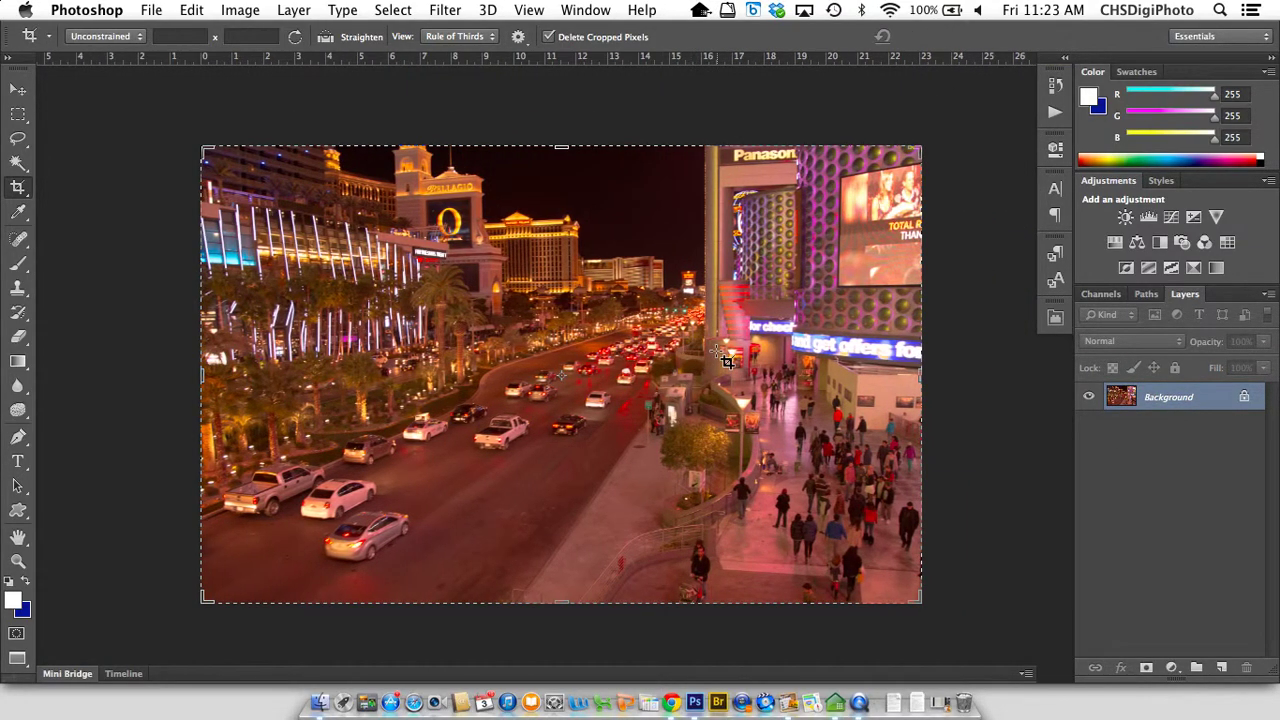
{"action": "scroll", "coordinate": [725, 361], "scroll_direction": "right", "scroll_amount": 3}
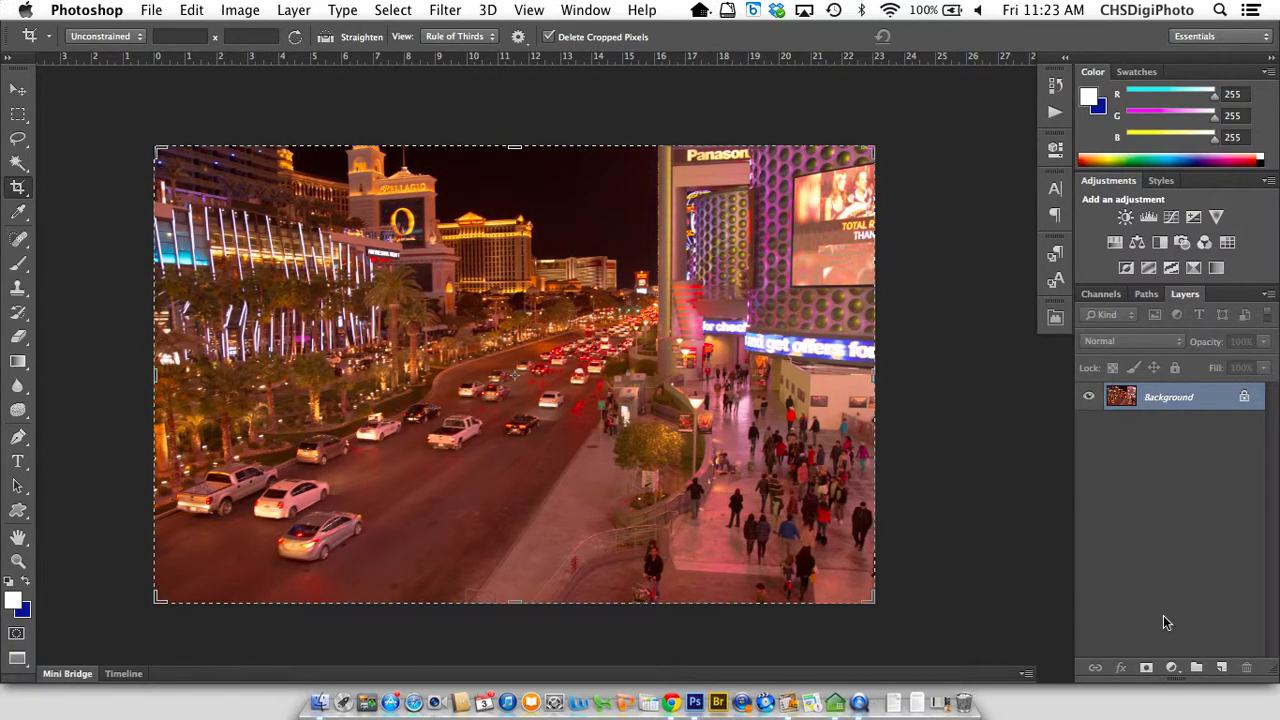
{"action": "left_click", "coordinate": [1173, 667]}
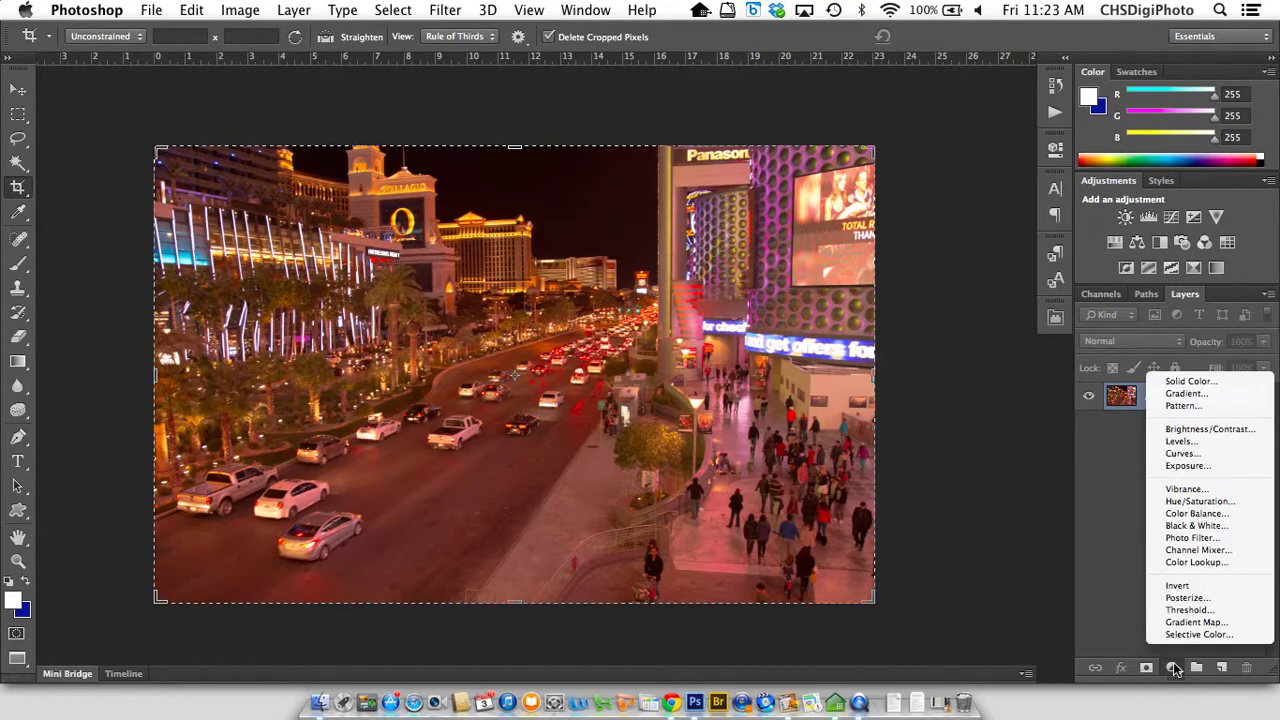
{"action": "left_click", "coordinate": [1189, 443]}
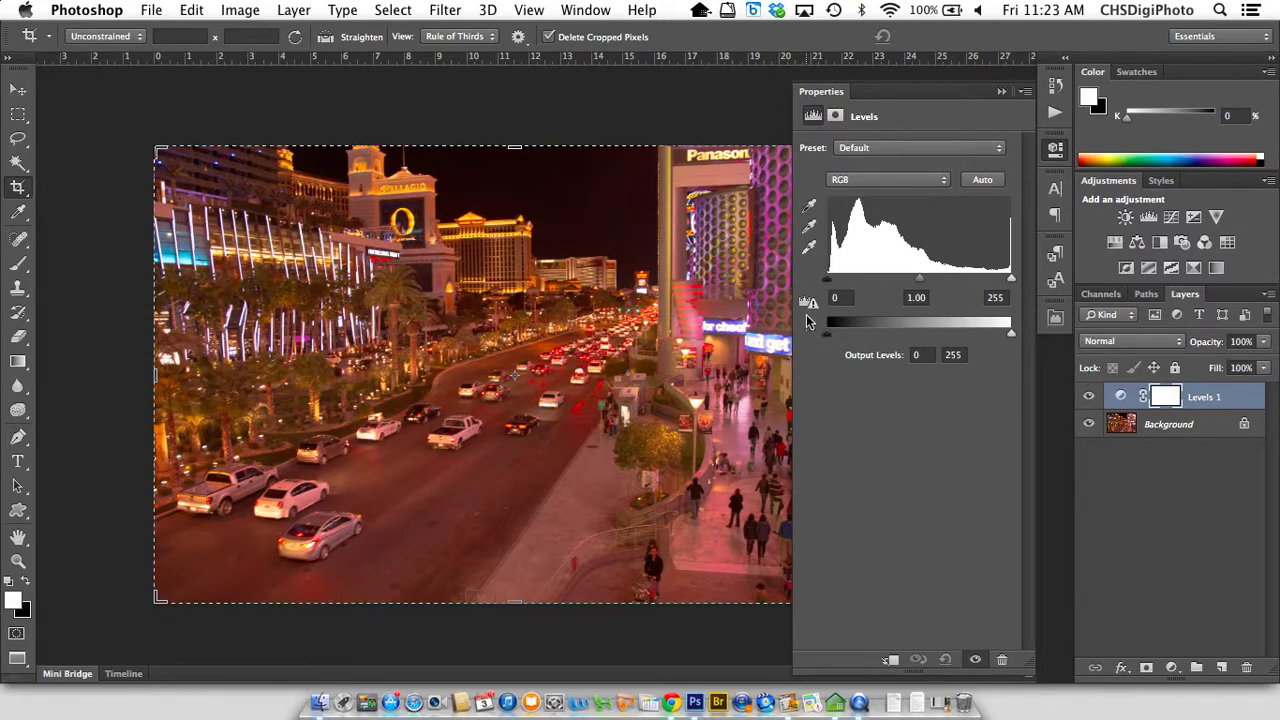
- Set the Levels white point by sampling the rear of the white car, and compare the photo with and without the adjustment
{"action": "left_click", "coordinate": [810, 250]}
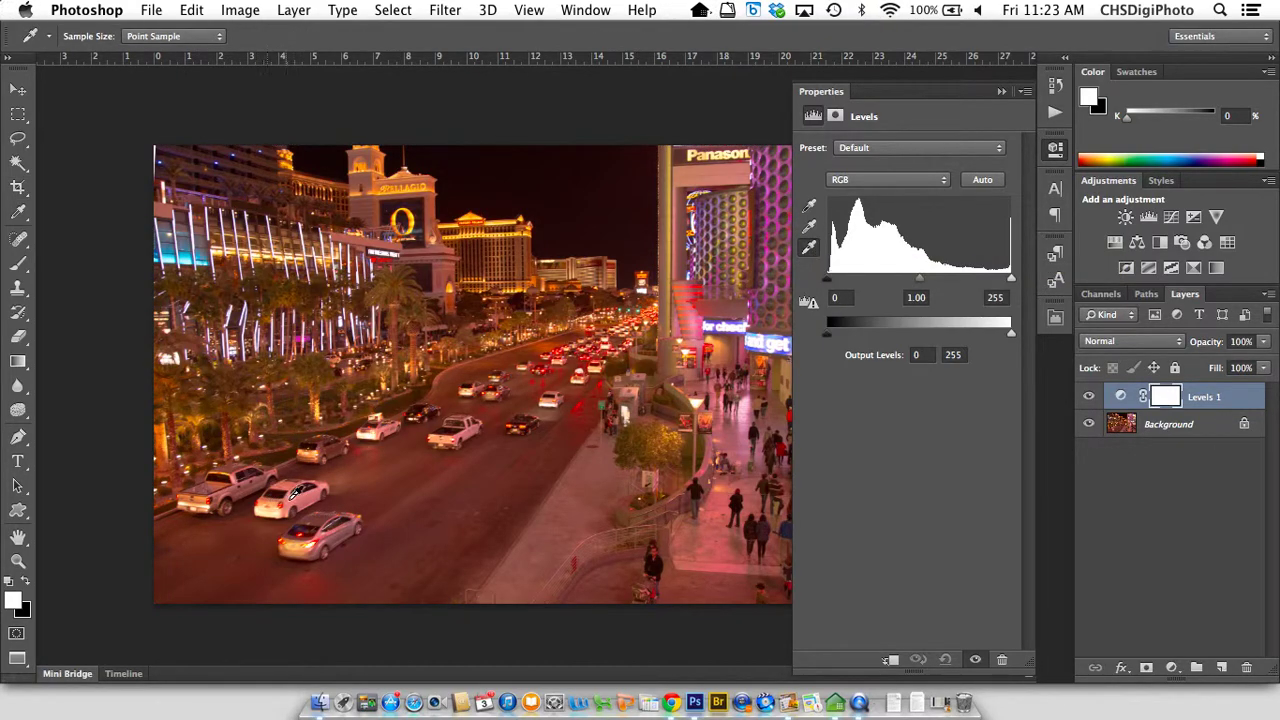
{"action": "left_click", "coordinate": [308, 498]}
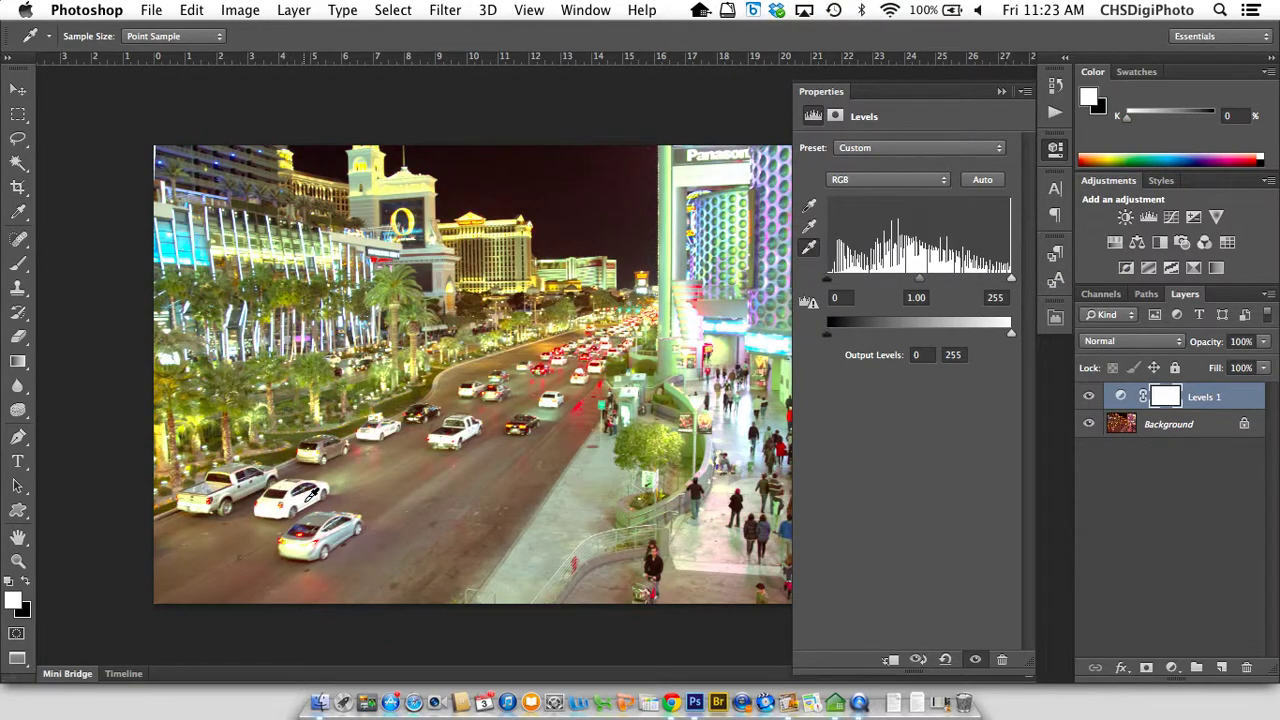
{"action": "key", "text": "super+z"}
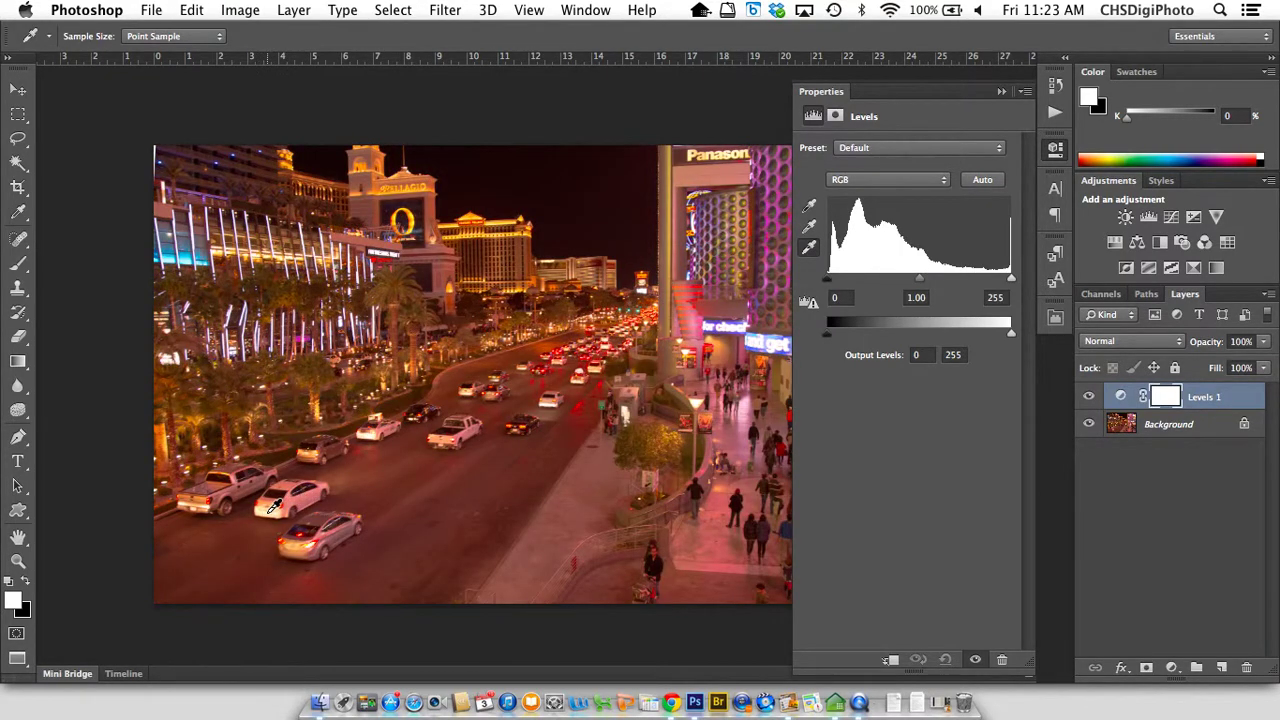
{"action": "left_click", "coordinate": [272, 508]}
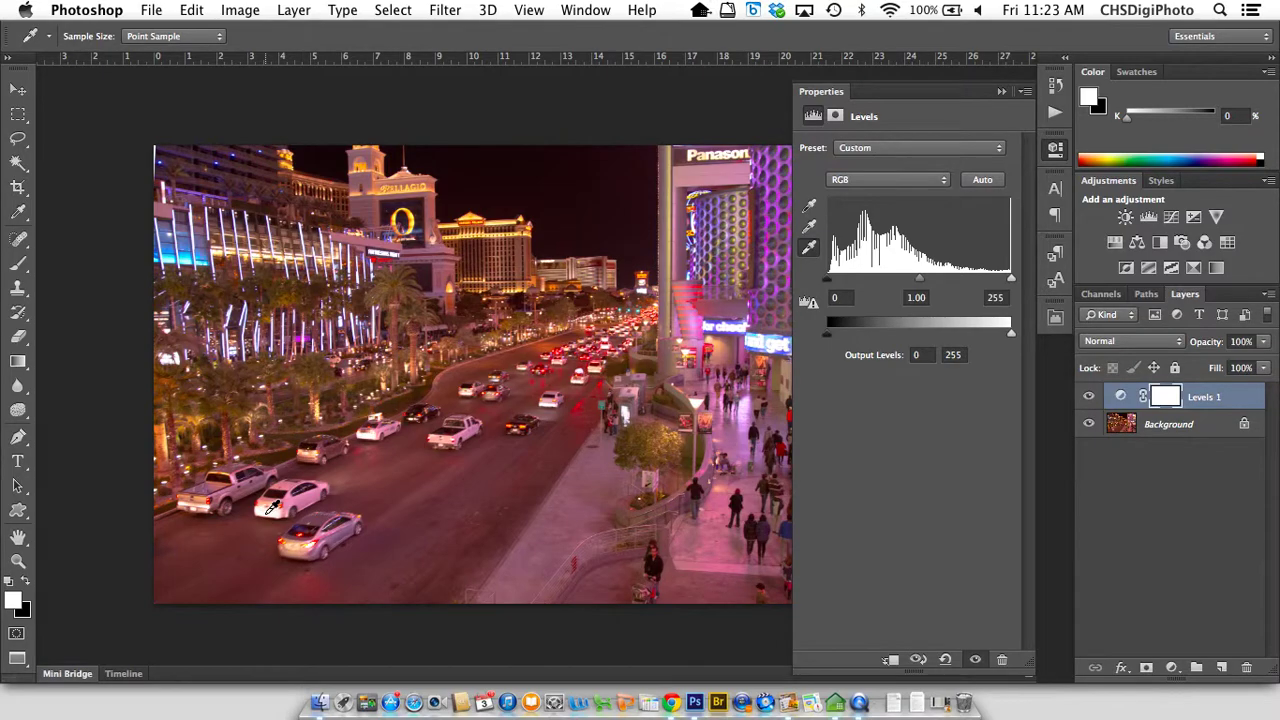
{"action": "left_click", "coordinate": [1089, 399]}
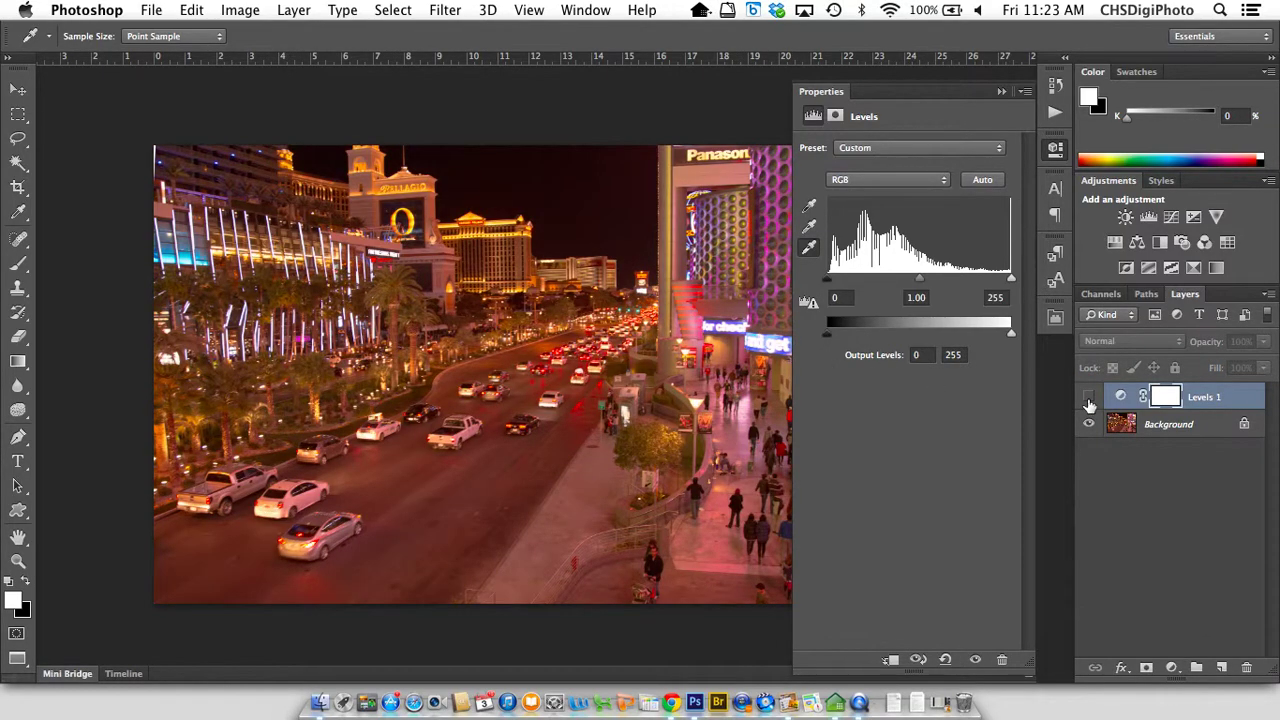
{"action": "left_click", "coordinate": [1089, 399]}
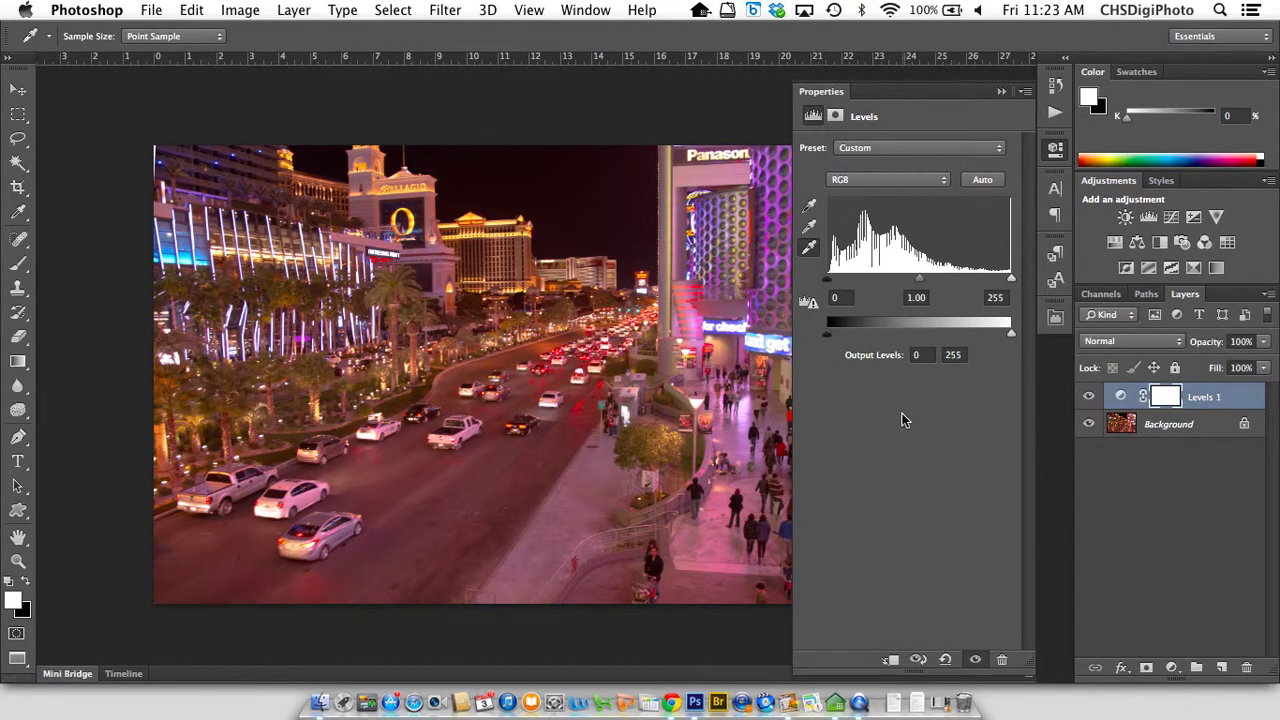
- Set the Levels black point from the dark-clothed pedestrian with the stroller, and leave the Levels layer hidden after comparing
{"action": "left_click", "coordinate": [809, 207]}
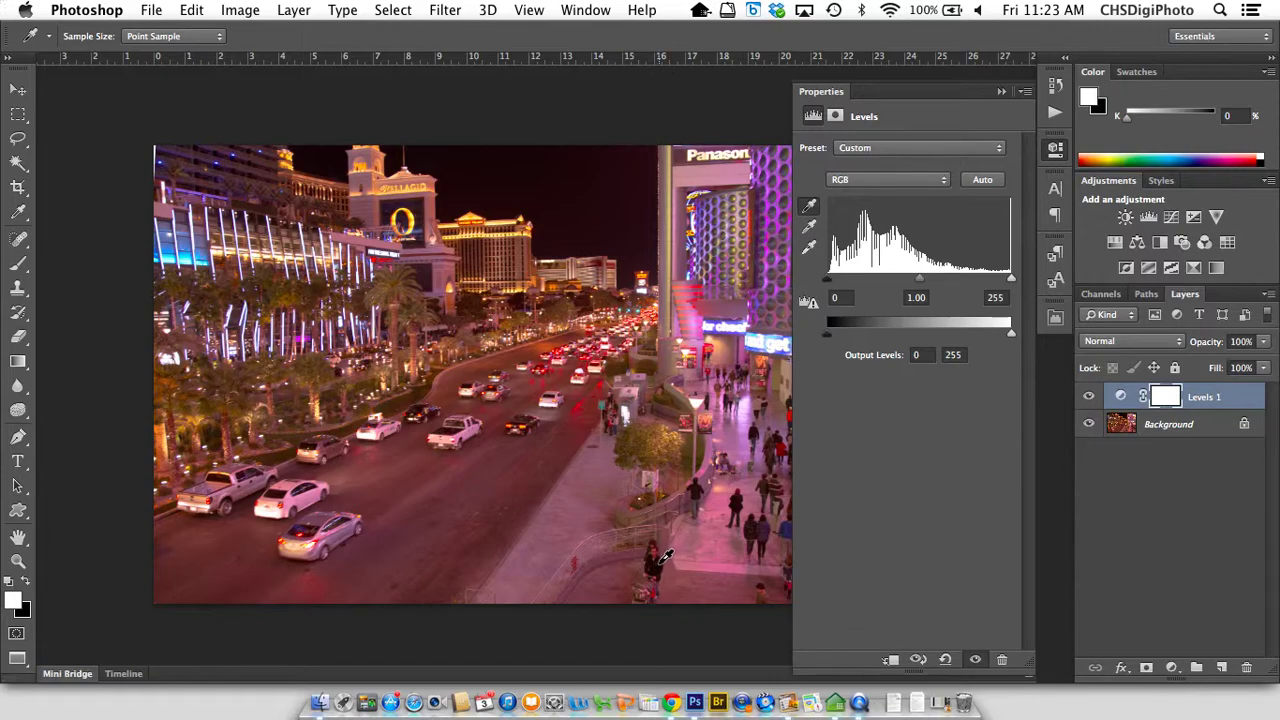
{"action": "left_click", "coordinate": [660, 561]}
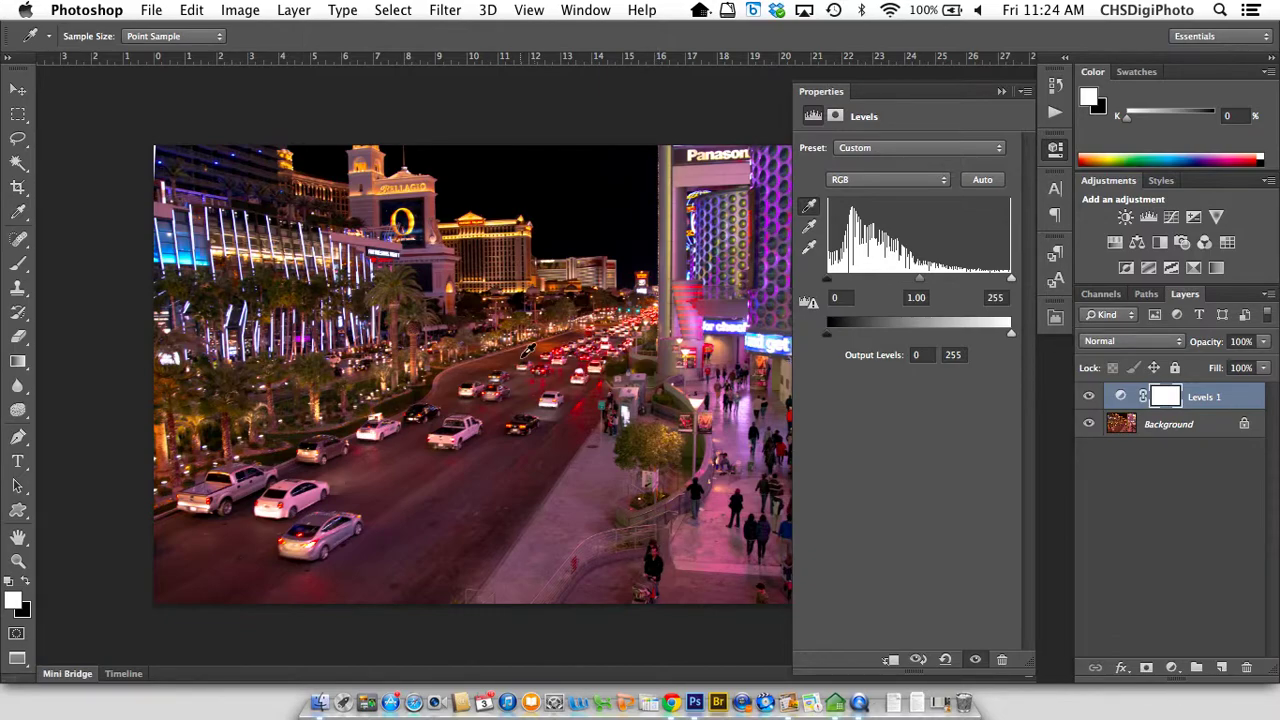
{"action": "left_click", "coordinate": [1090, 397]}
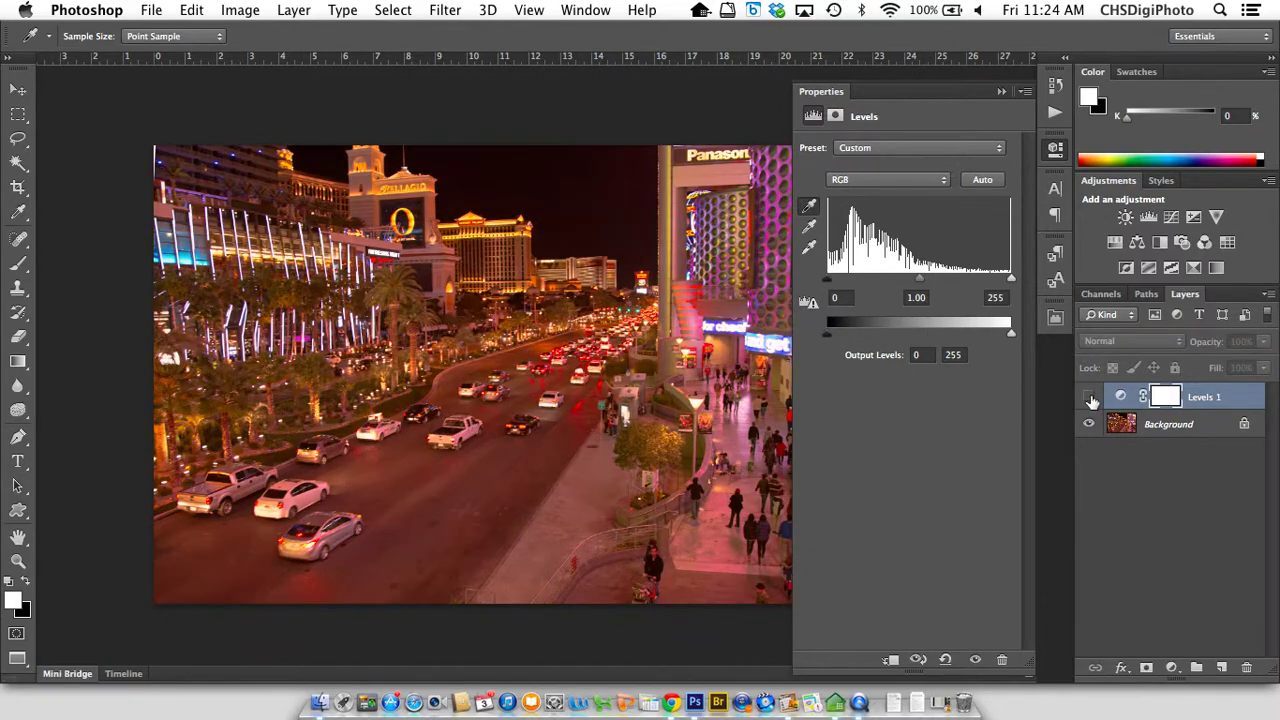
{"action": "left_click", "coordinate": [1090, 397]}
{"action": "left_click", "coordinate": [1090, 397]}
{"action": "left_click", "coordinate": [1090, 397]}
{"action": "left_click", "coordinate": [1090, 397]}
{"action": "left_click", "coordinate": [1052, 150]}
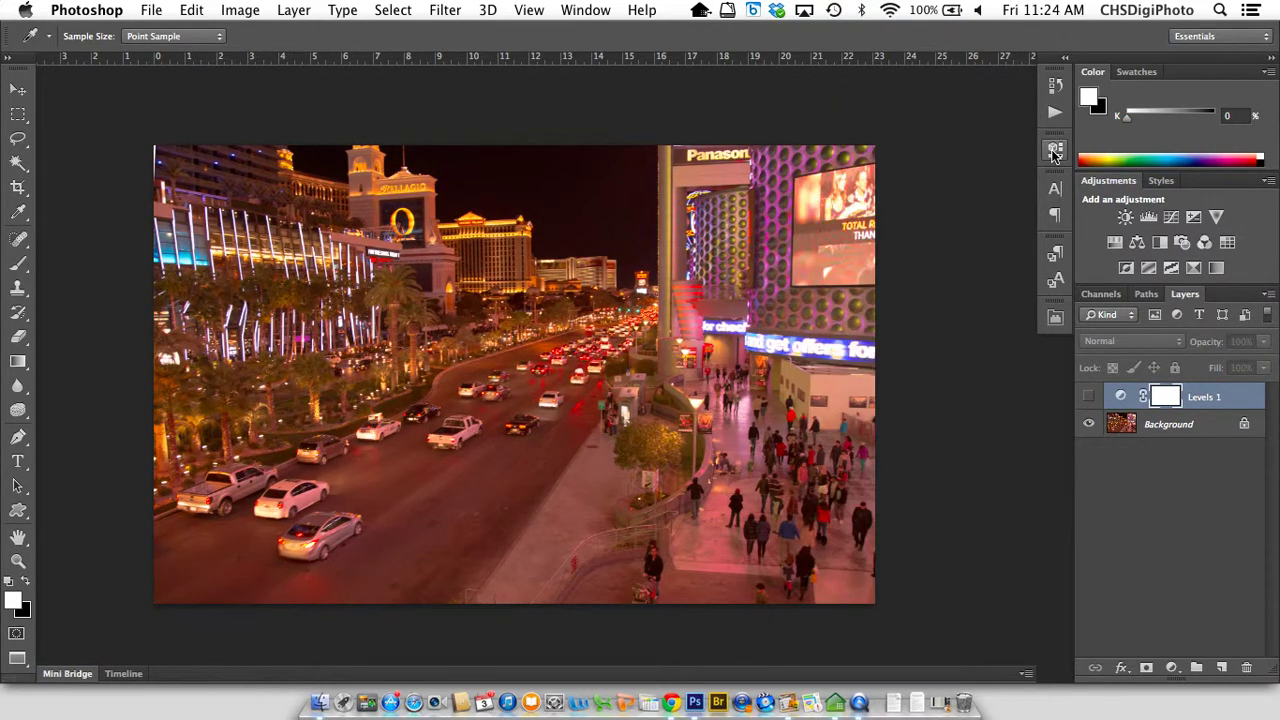
- Add a Color Balance adjustment layer with midtones at Cyan–Red -38, Magenta–Green +3 and Yellow–Blue +12
{"action": "left_click", "coordinate": [1173, 668]}
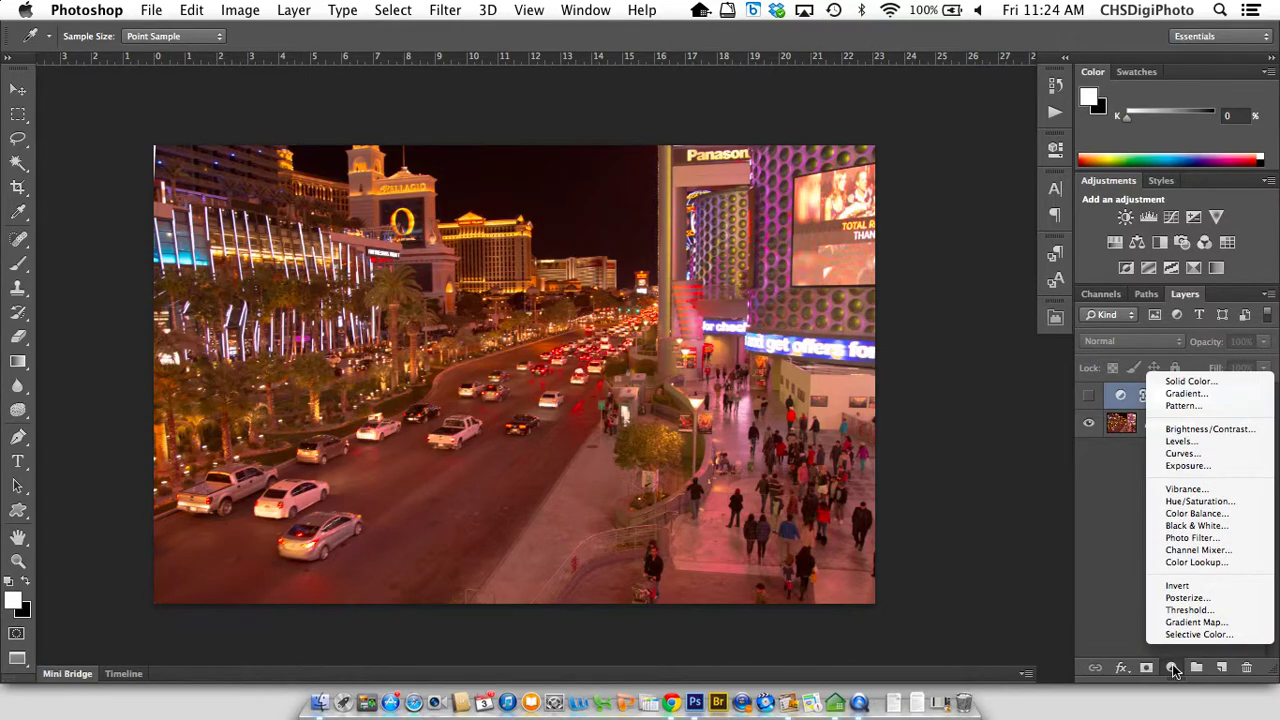
{"action": "left_click", "coordinate": [1207, 513]}
{"action": "key", "text": "c"}
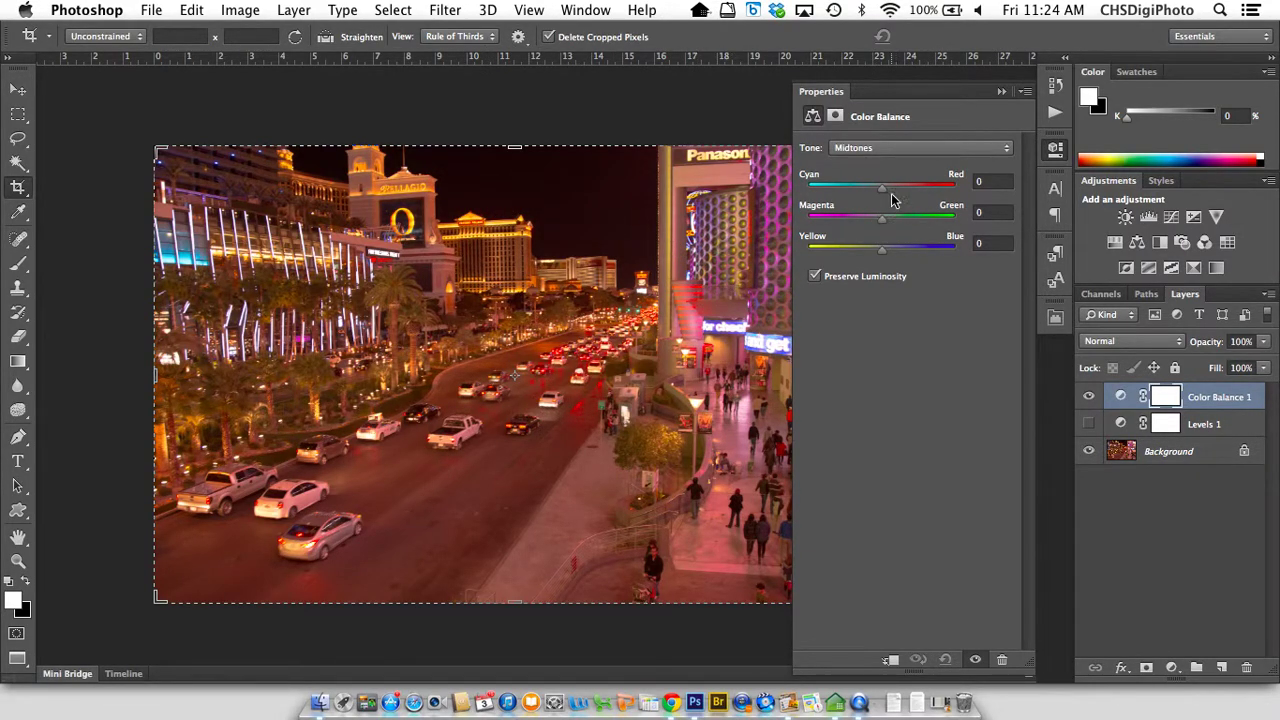
{"action": "left_click_drag", "start_coordinate": [883, 193], "coordinate": [900, 256]}
{"action": "left_click_drag", "start_coordinate": [907, 256], "coordinate": [891, 256]}
{"action": "left_click_drag", "start_coordinate": [858, 194], "coordinate": [853, 194]}
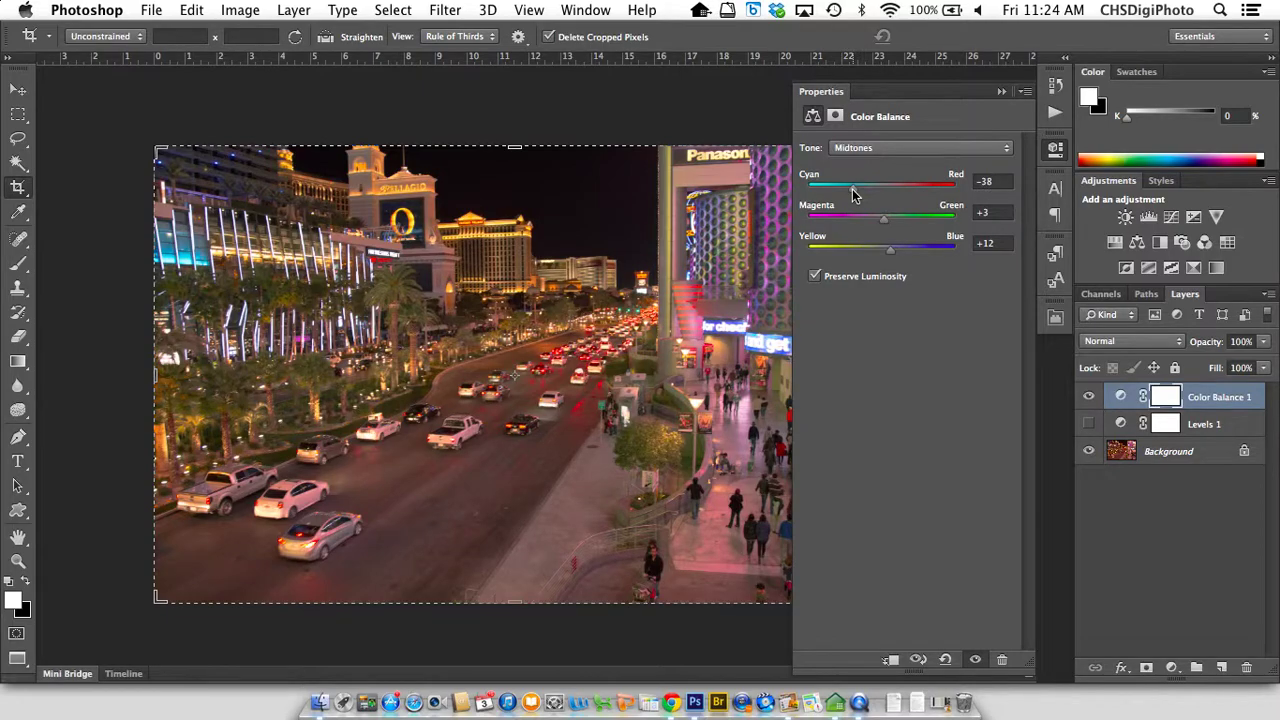
- Set the Color Balance midtones to Cyan–Red -35, and compare the result with the Levels correction alone, leaving Levels hidden
{"action": "left_click_drag", "start_coordinate": [886, 220], "coordinate": [887, 224]}
{"action": "left_click", "coordinate": [1088, 397]}
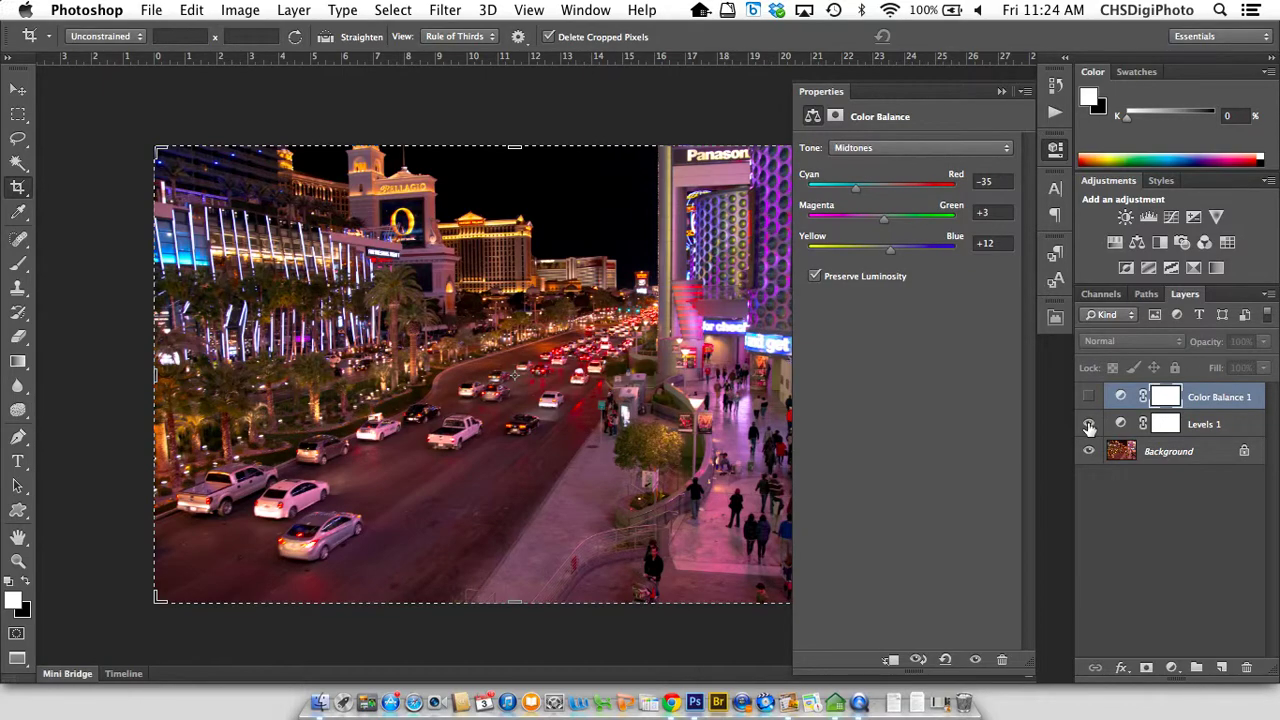
{"action": "left_click", "coordinate": [1089, 424]}
{"action": "left_click", "coordinate": [1089, 397]}
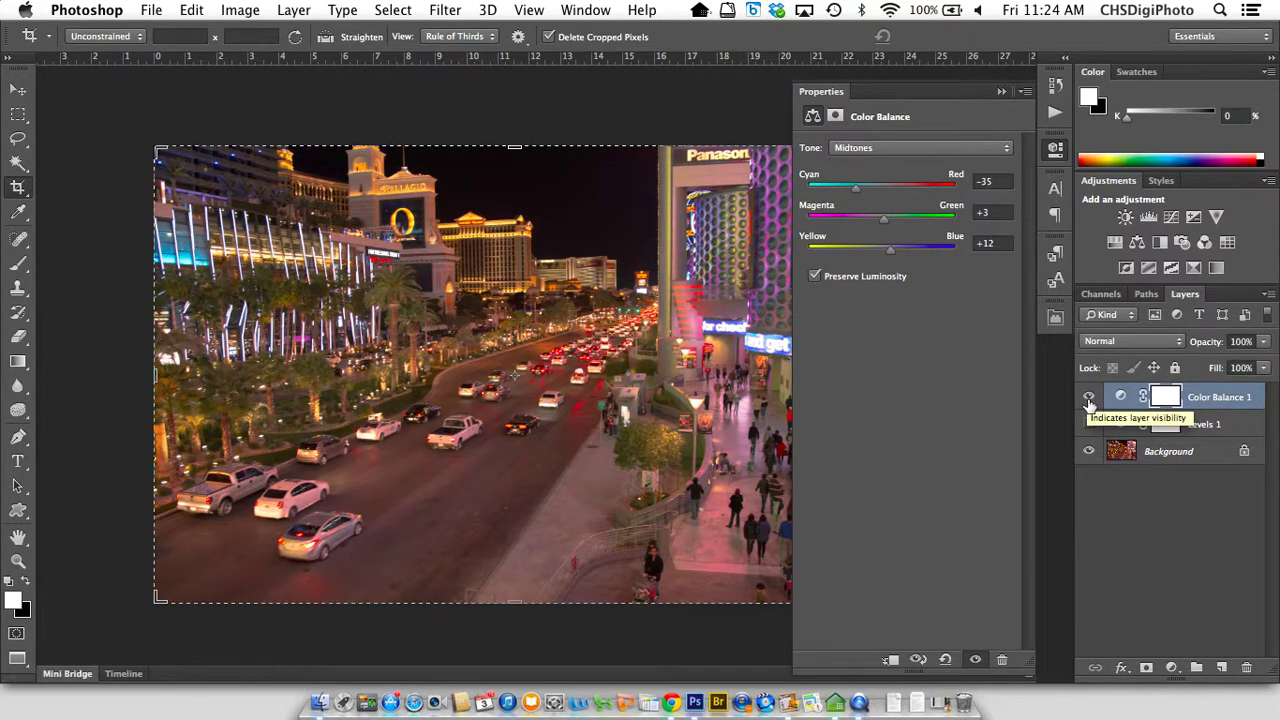
{"action": "left_click", "coordinate": [1055, 151]}
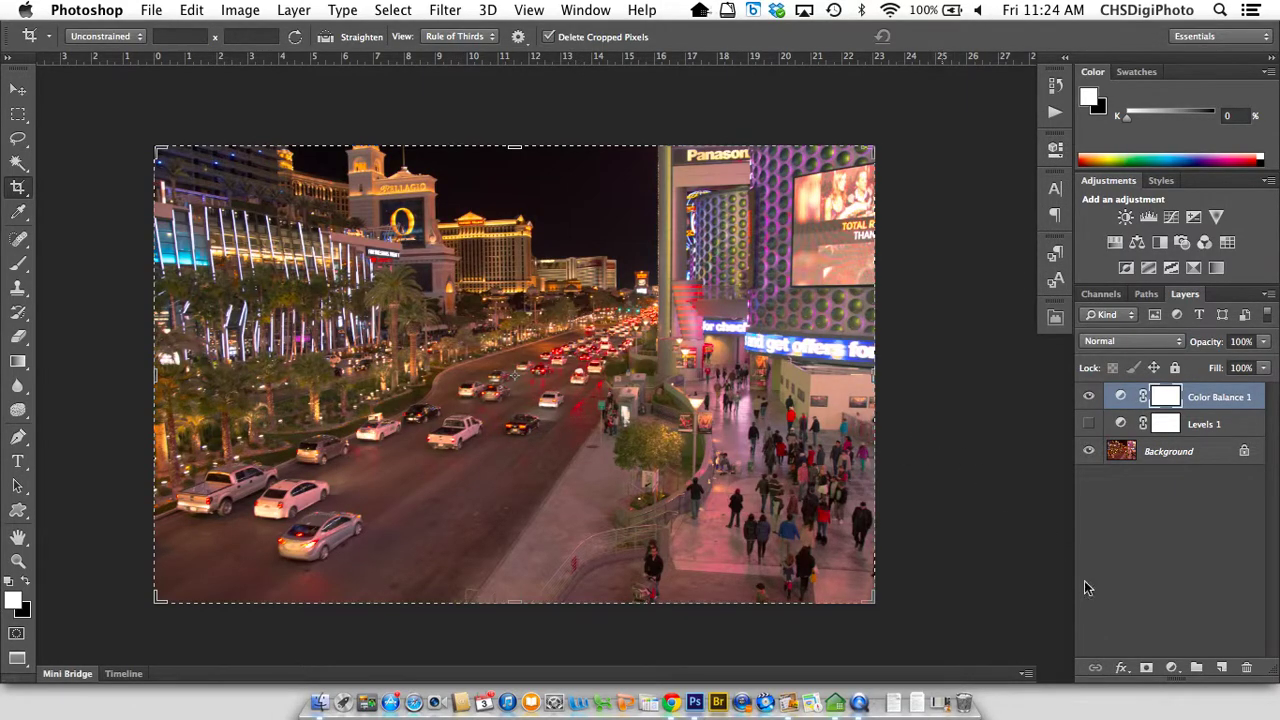
- Add a Hue/Saturation adjustment layer above Color Balance and set the Reds saturation to -19
{"action": "left_click", "coordinate": [1171, 666]}
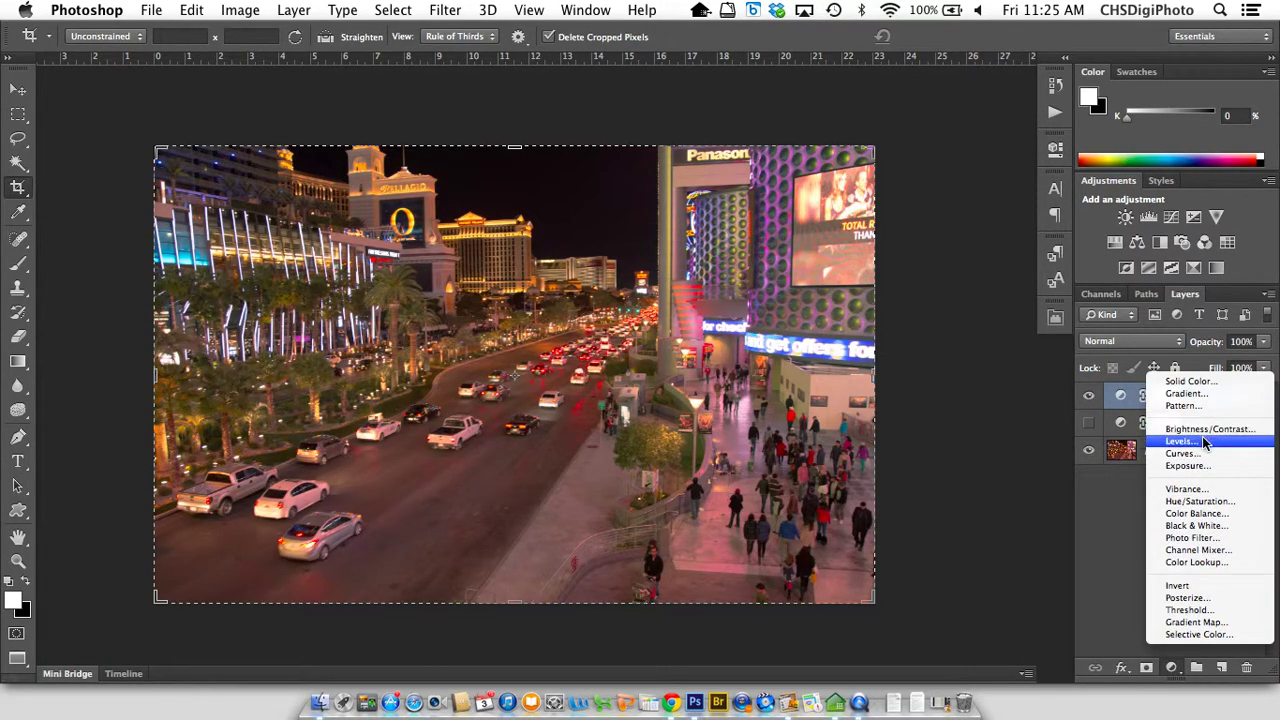
{"action": "left_click", "coordinate": [1203, 501]}
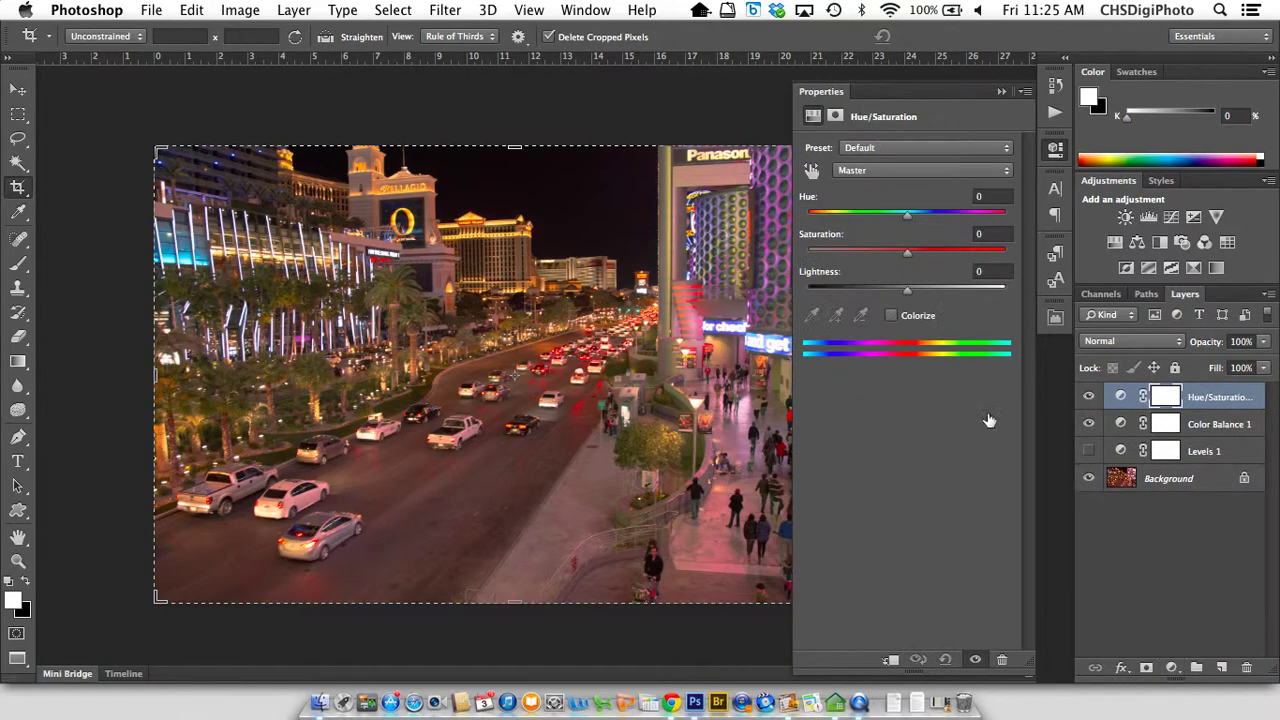
{"action": "left_click", "coordinate": [872, 172]}
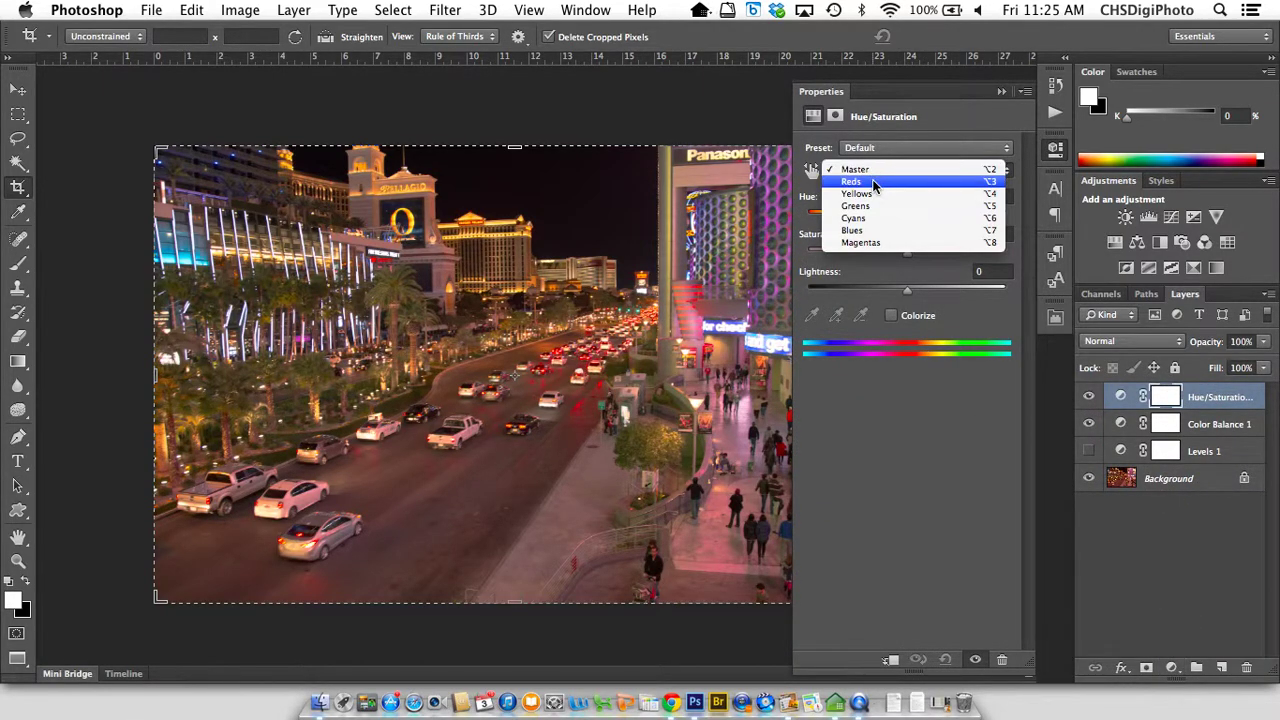
{"action": "left_click", "coordinate": [878, 188]}
{"action": "left_click", "coordinate": [880, 255]}
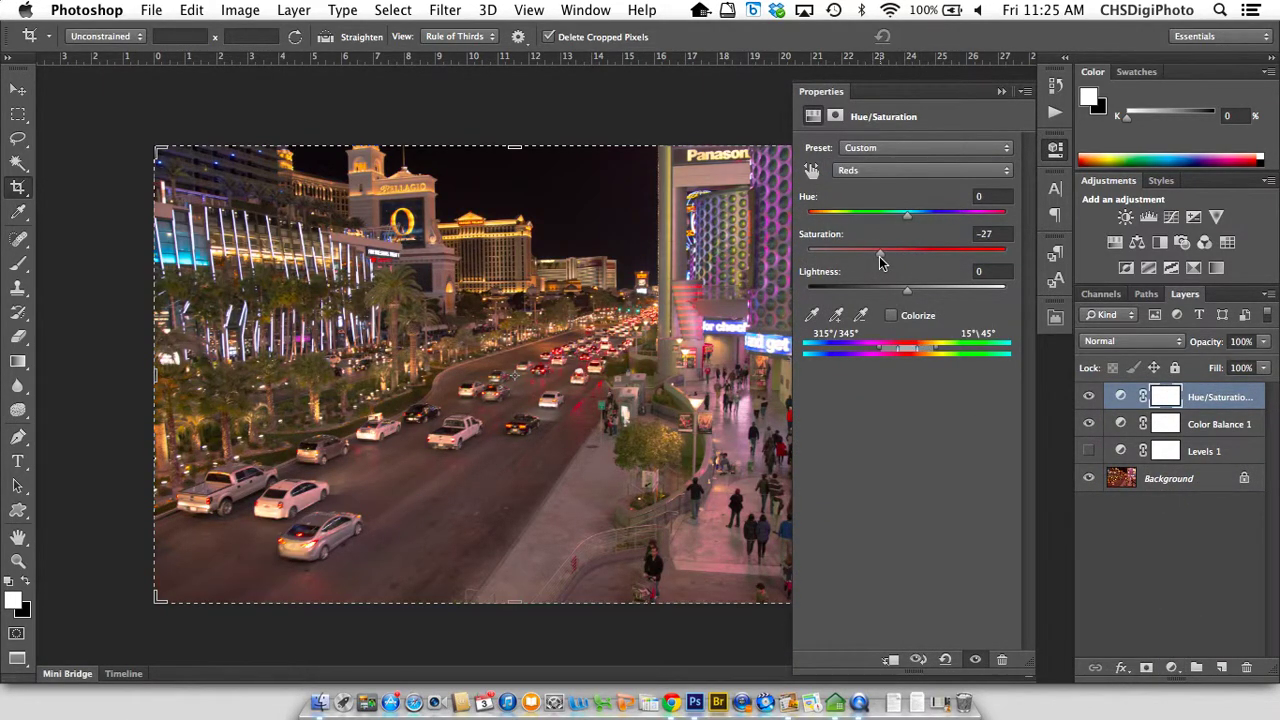
{"action": "left_click_drag", "start_coordinate": [885, 260], "coordinate": [890, 261]}
- Compare the photo with and without the Hue/Saturation layer, and set its Reds saturation to -6
{"action": "left_click", "coordinate": [1089, 398]}
{"action": "left_click", "coordinate": [1089, 398]}
{"action": "left_click", "coordinate": [1089, 398]}
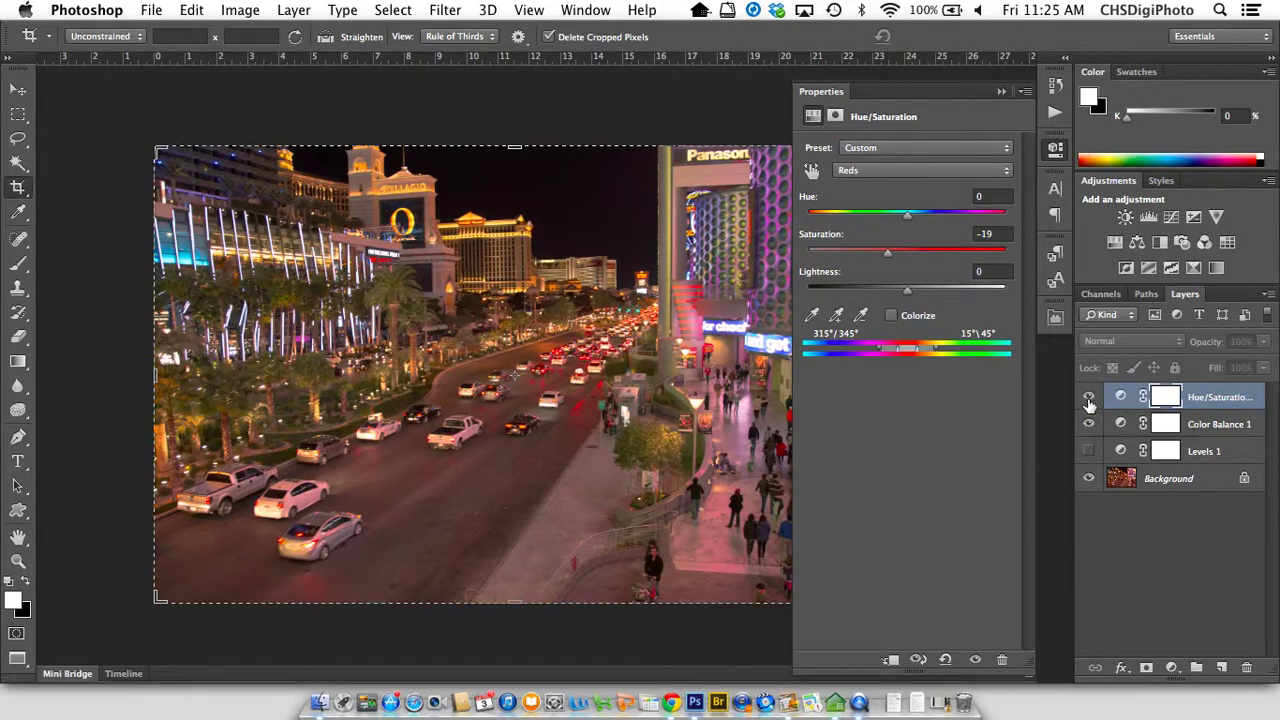
{"action": "left_click", "coordinate": [1089, 398]}
{"action": "left_click_drag", "start_coordinate": [846, 252], "coordinate": [900, 259]}
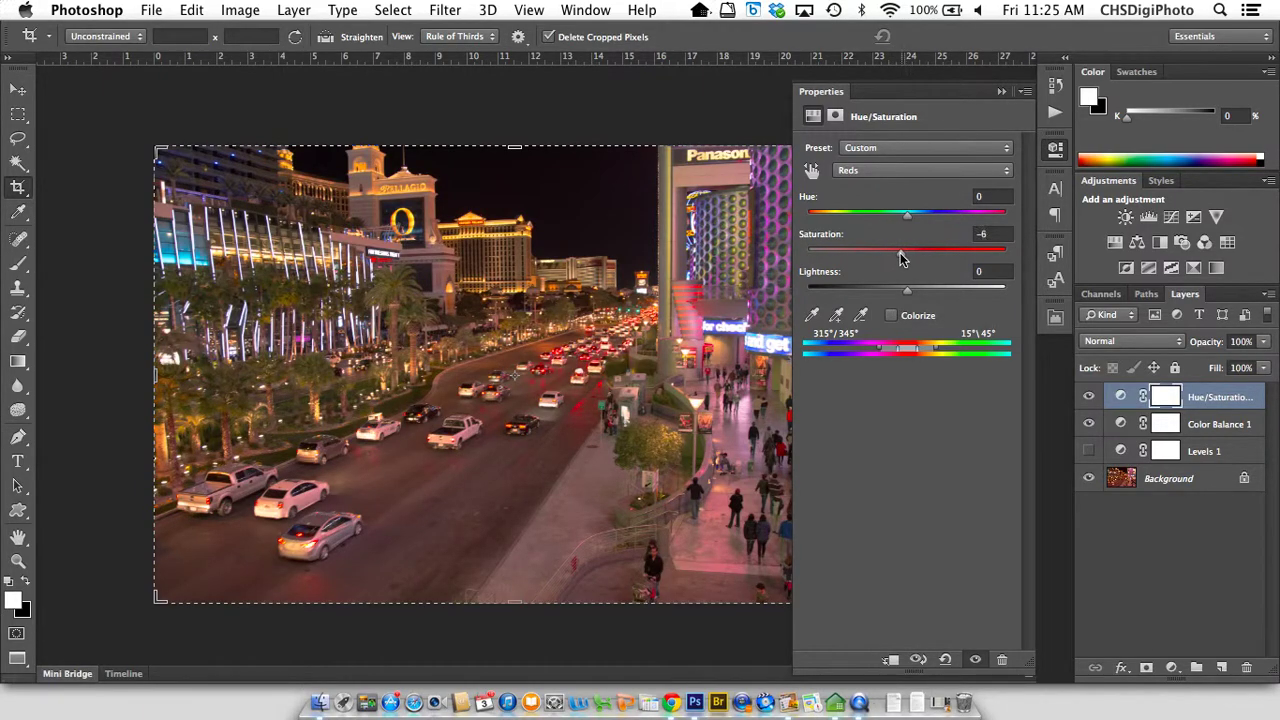
{"action": "left_click", "coordinate": [1056, 149]}
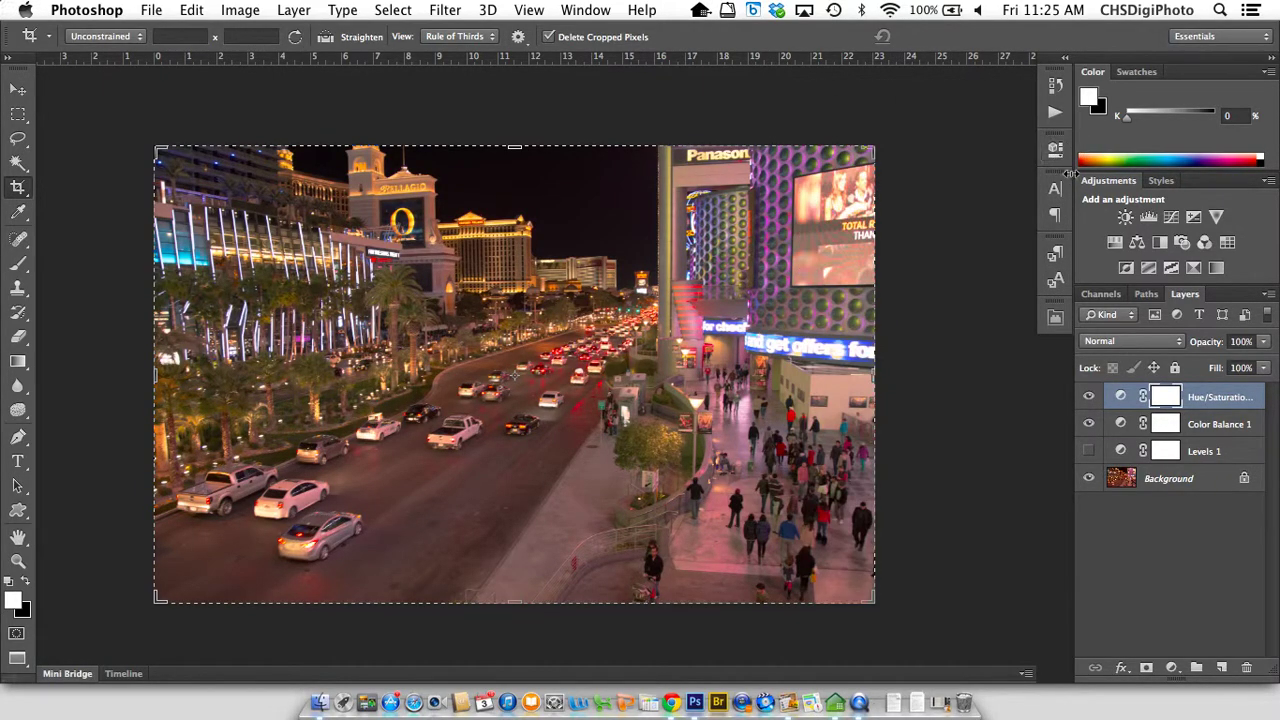
- Add a second Levels adjustment layer with input levels 14, 1.04 and 243, and compare the photo with and without it
{"action": "left_click", "coordinate": [1173, 668]}
{"action": "left_click", "coordinate": [1185, 441]}
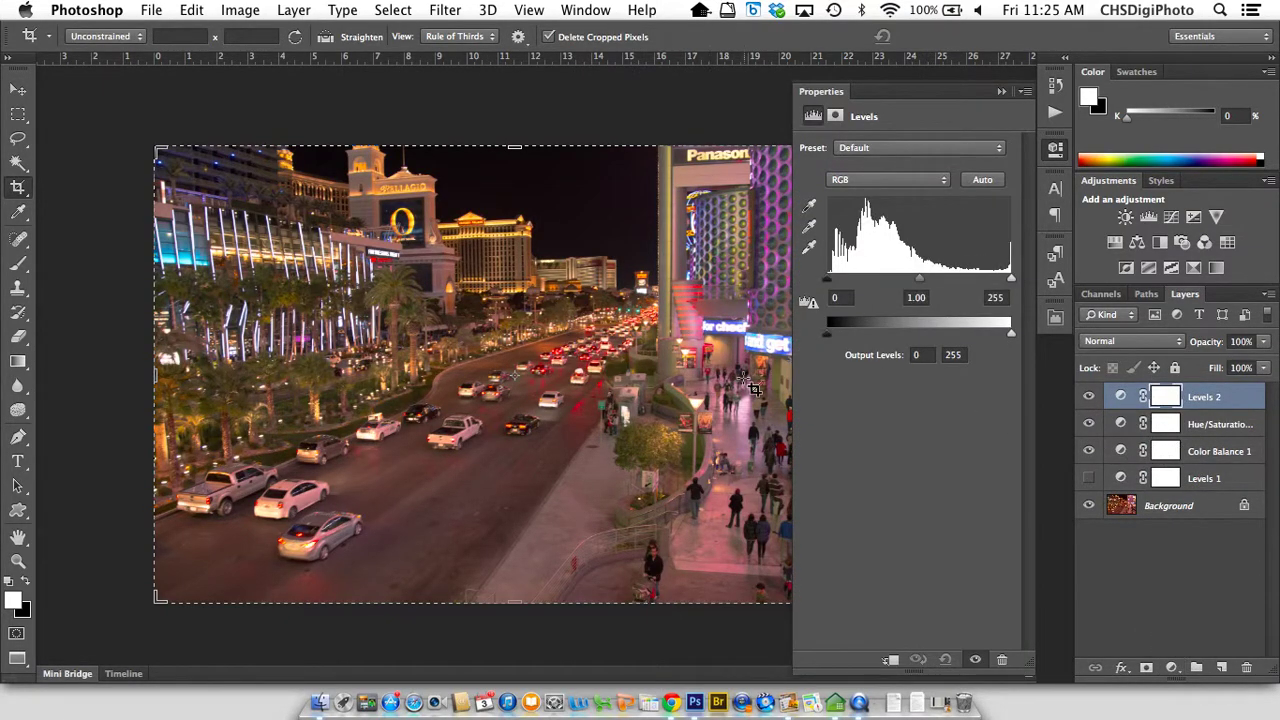
{"action": "left_click_drag", "start_coordinate": [833, 282], "coordinate": [840, 282]}
{"action": "mouse_move", "coordinate": [1013, 279]}
{"action": "left_mouse_down"}
{"action": "mouse_move", "coordinate": [991, 274]}
{"action": "mouse_move", "coordinate": [1003, 282]}
{"action": "left_mouse_up"}
{"action": "mouse_move", "coordinate": [915, 280]}
{"action": "left_mouse_down"}
{"action": "mouse_move", "coordinate": [932, 284]}
{"action": "mouse_move", "coordinate": [920, 284]}
{"action": "left_mouse_up"}
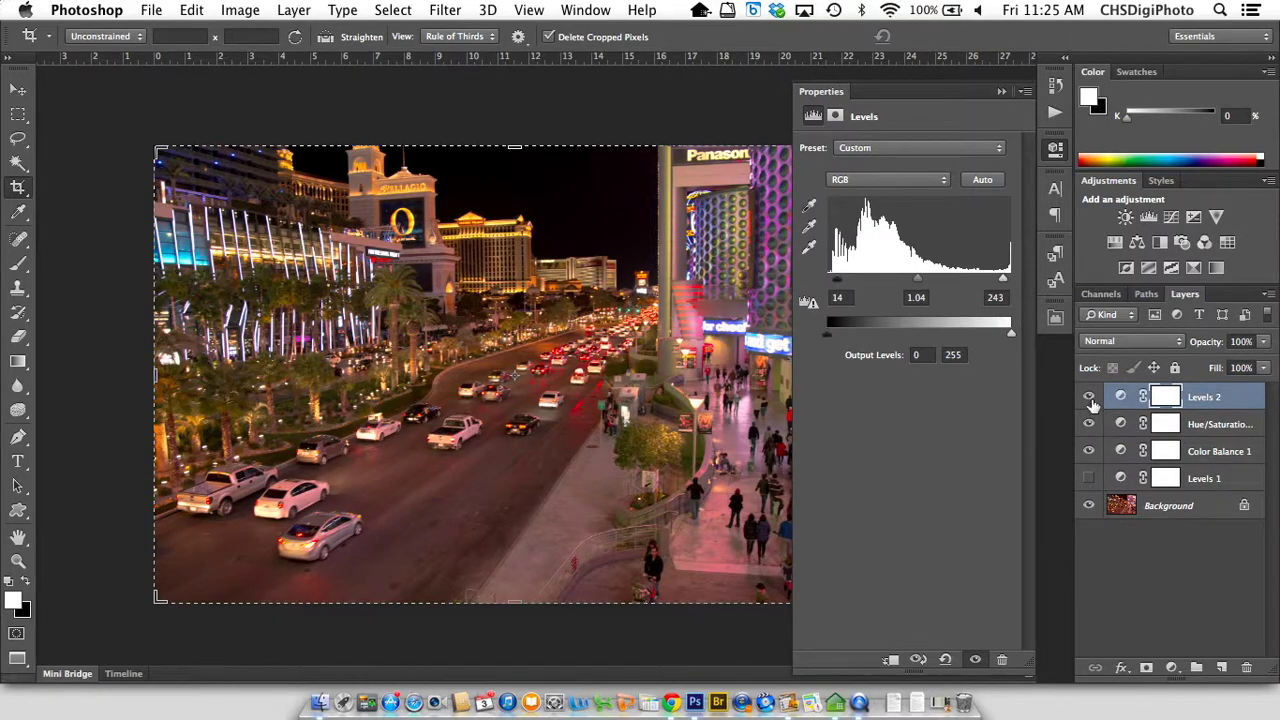
{"action": "left_click", "coordinate": [1090, 399]}
{"action": "left_click", "coordinate": [1090, 399]}
{"action": "left_click", "coordinate": [1055, 147]}
- Compare the photo as first opened with the latest edit using the history states
{"action": "left_click", "coordinate": [1055, 86]}
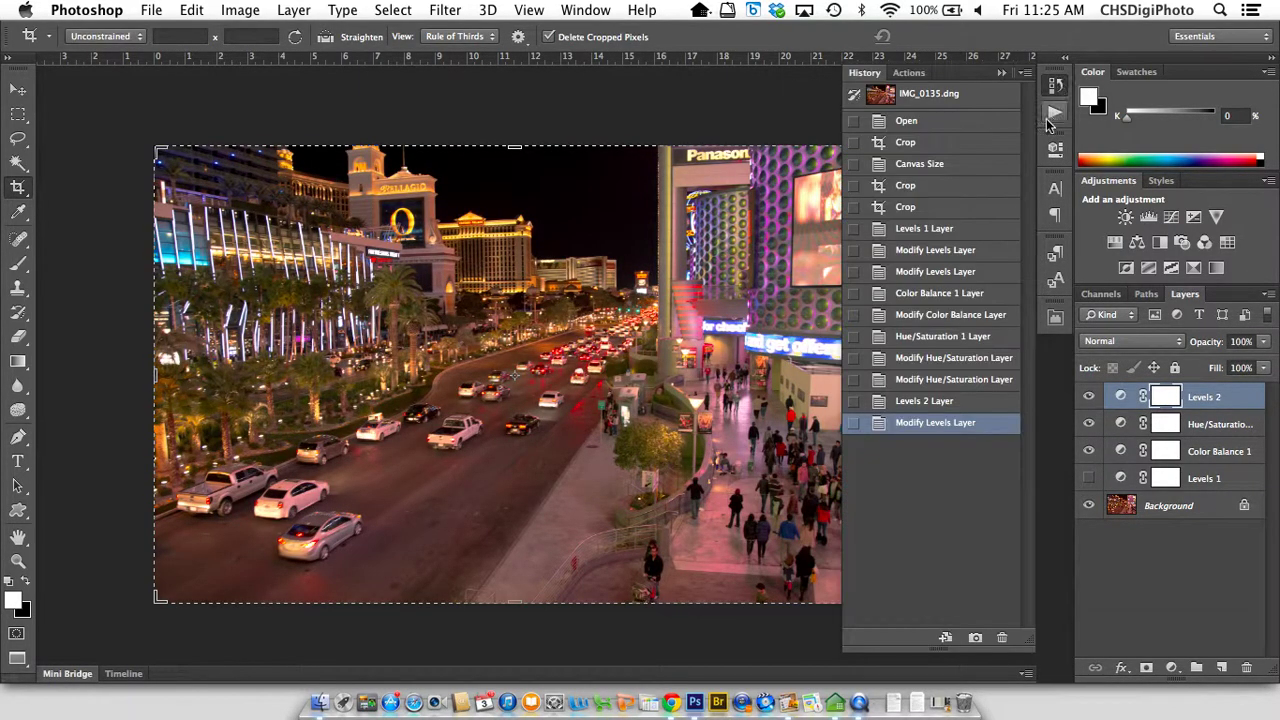
{"action": "left_click", "coordinate": [906, 121]}
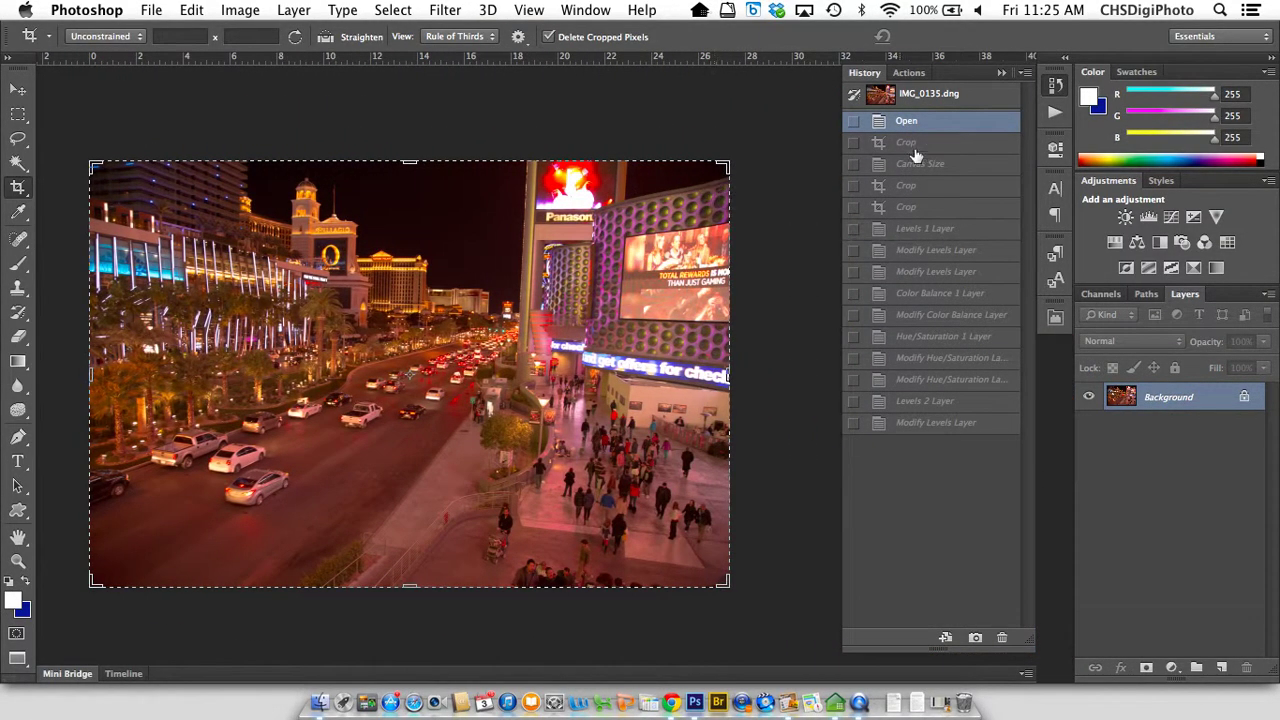
{"action": "left_click", "coordinate": [935, 424]}
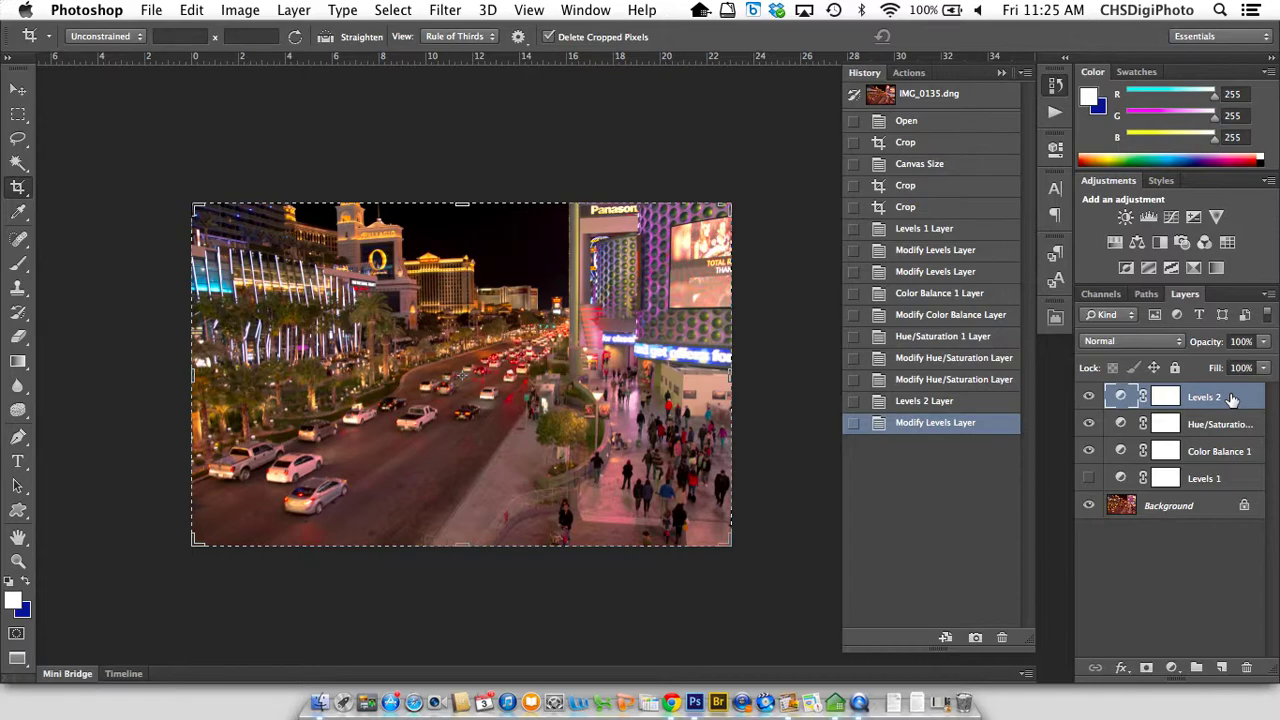
- Step through the history states from the first Crop to the Color Balance layer, and return to the latest state
{"action": "left_click", "coordinate": [921, 145]}
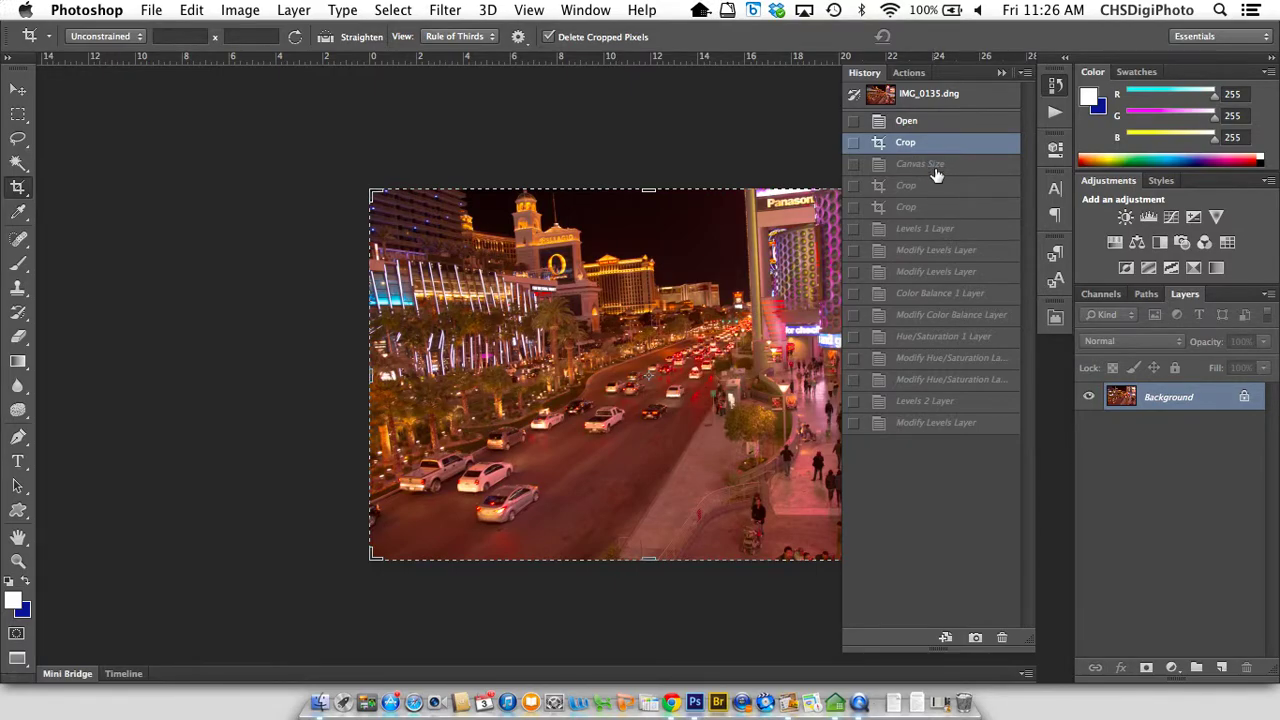
{"action": "left_click", "coordinate": [935, 166]}
{"action": "left_click", "coordinate": [937, 186]}
{"action": "left_click", "coordinate": [940, 207]}
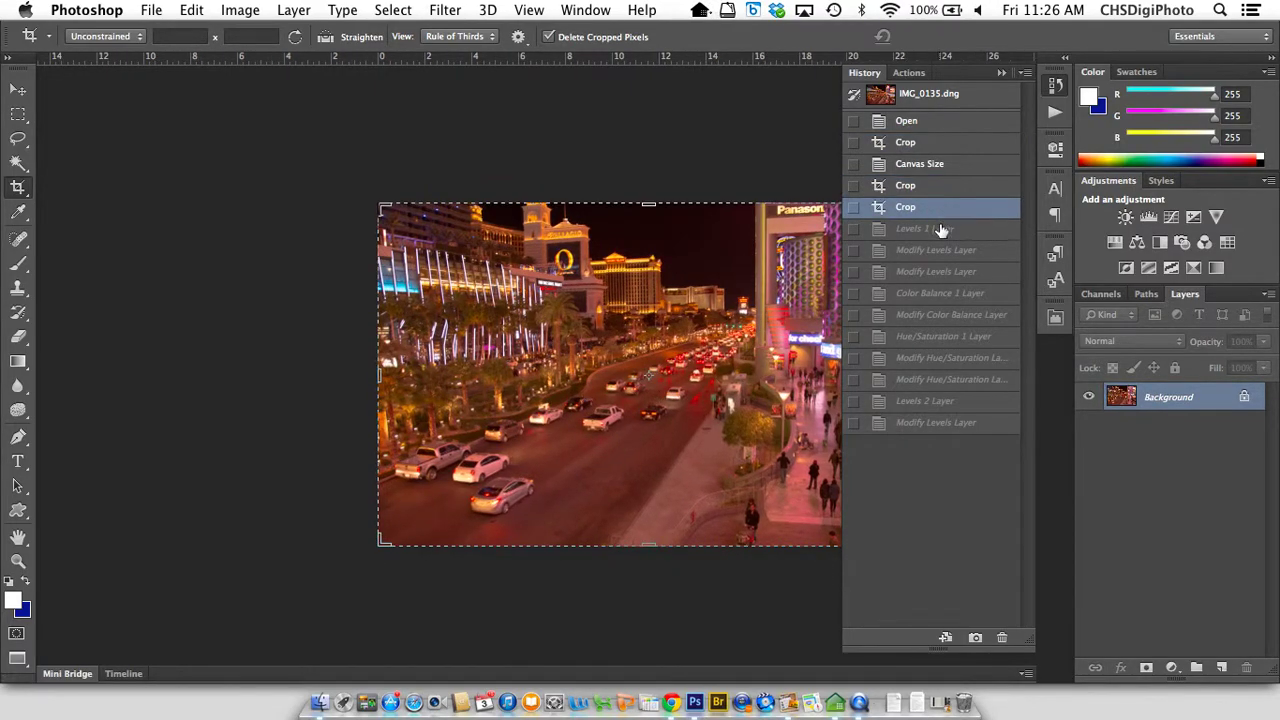
{"action": "left_click", "coordinate": [940, 229]}
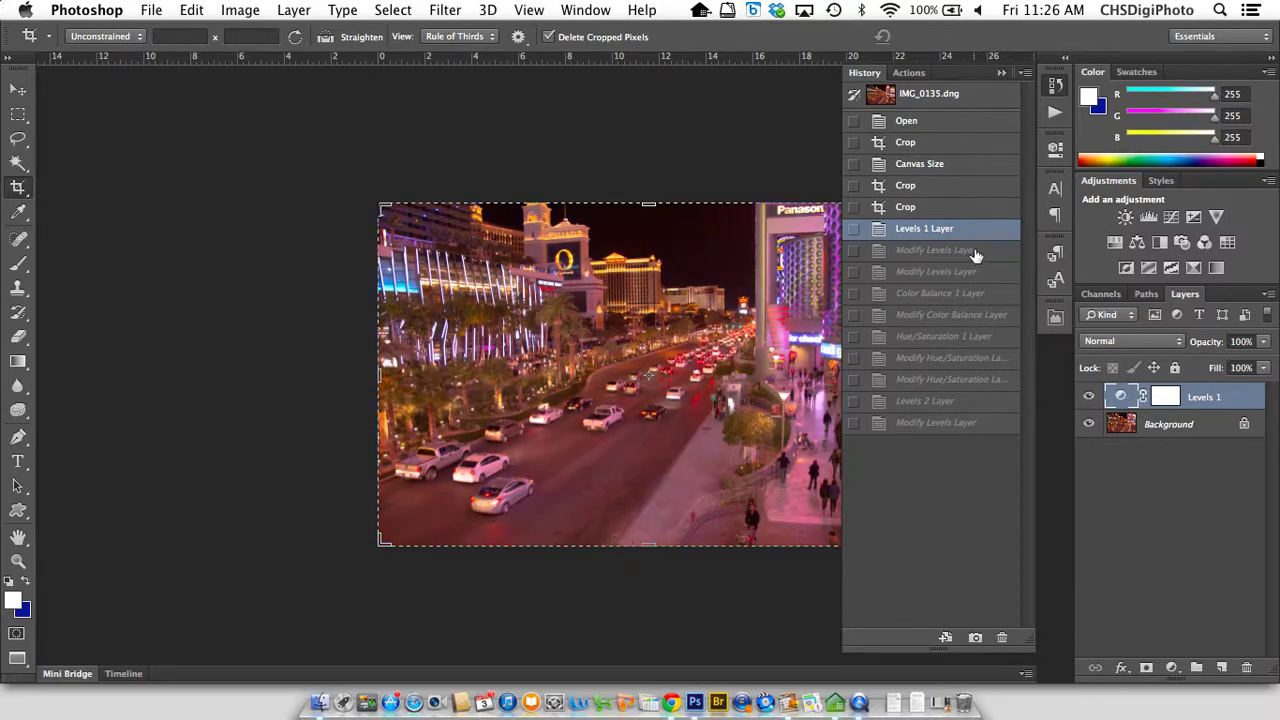
{"action": "left_click", "coordinate": [972, 252]}
{"action": "left_click", "coordinate": [960, 272]}
{"action": "left_click", "coordinate": [957, 295]}
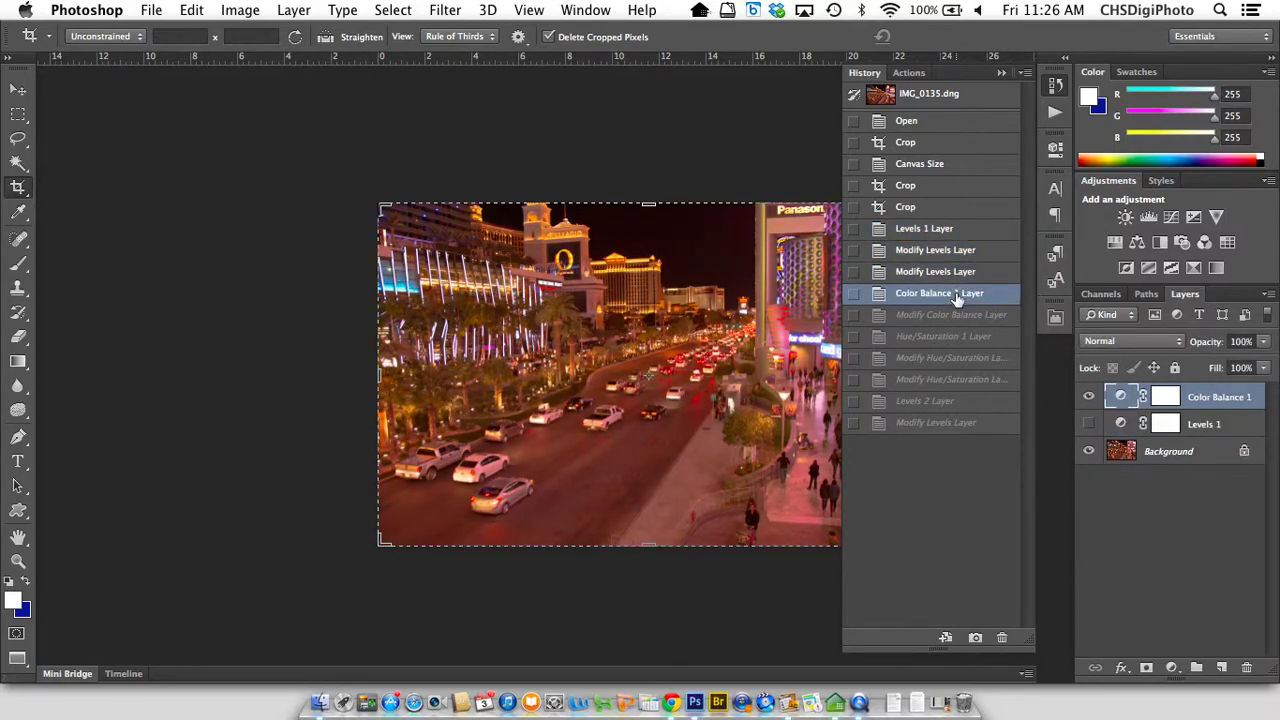
{"action": "left_click", "coordinate": [936, 428]}
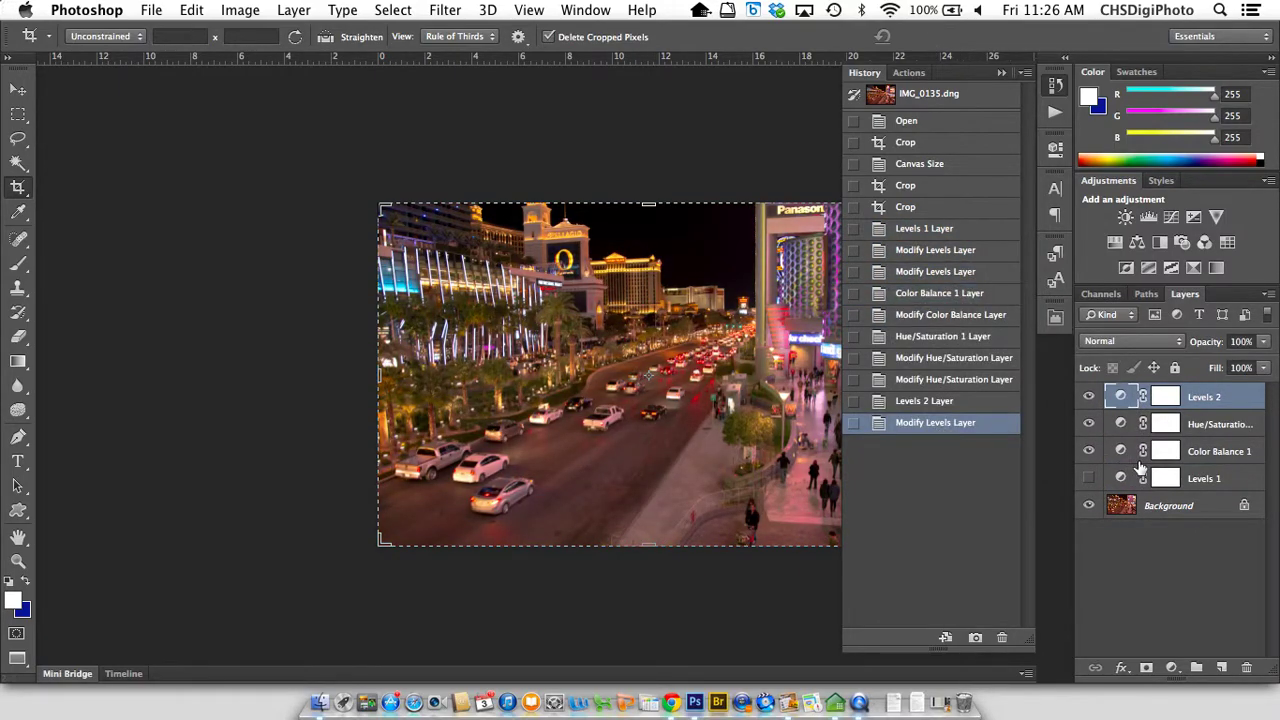
- Compare the photo with the lower Levels layer shown and hidden, and leave that layer hidden
{"action": "left_click", "coordinate": [1089, 479]}
{"action": "left_click", "coordinate": [1089, 480]}
{"action": "scroll", "coordinate": [714, 173], "scroll_direction": "right", "scroll_amount": 3}
{"action": "scroll", "coordinate": [515, 181], "scroll_direction": "up", "scroll_amount": 5}
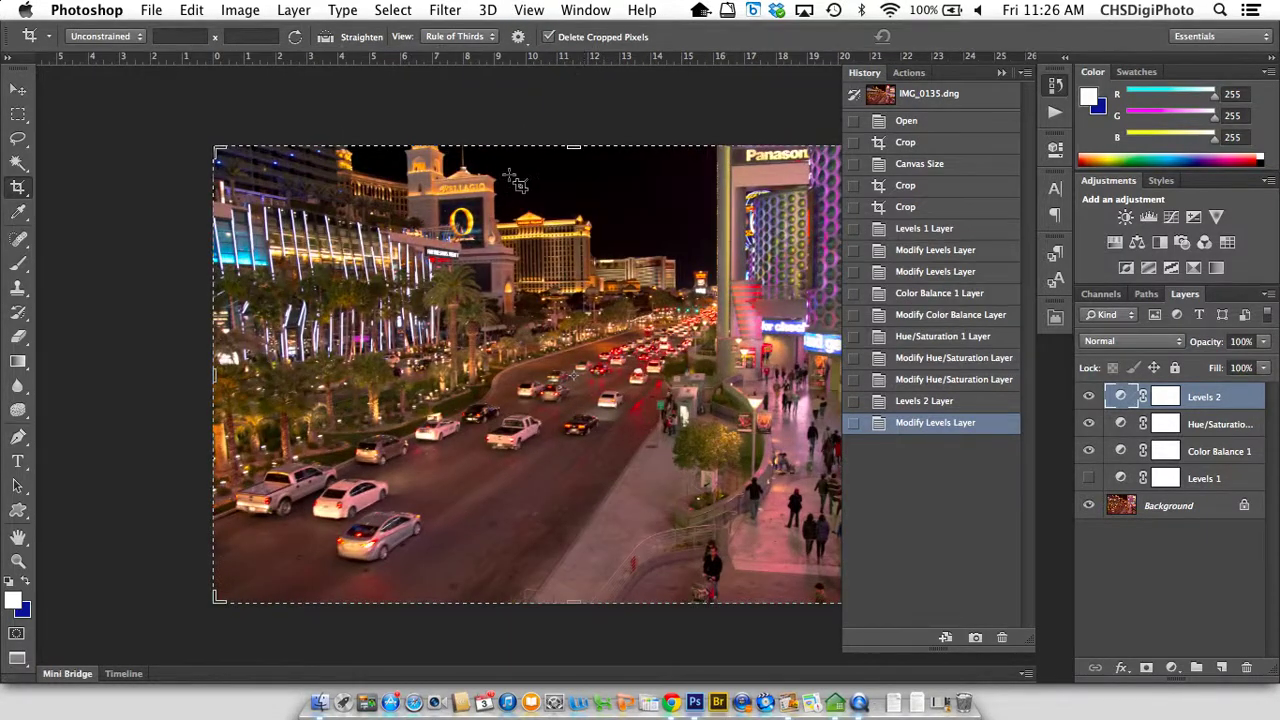